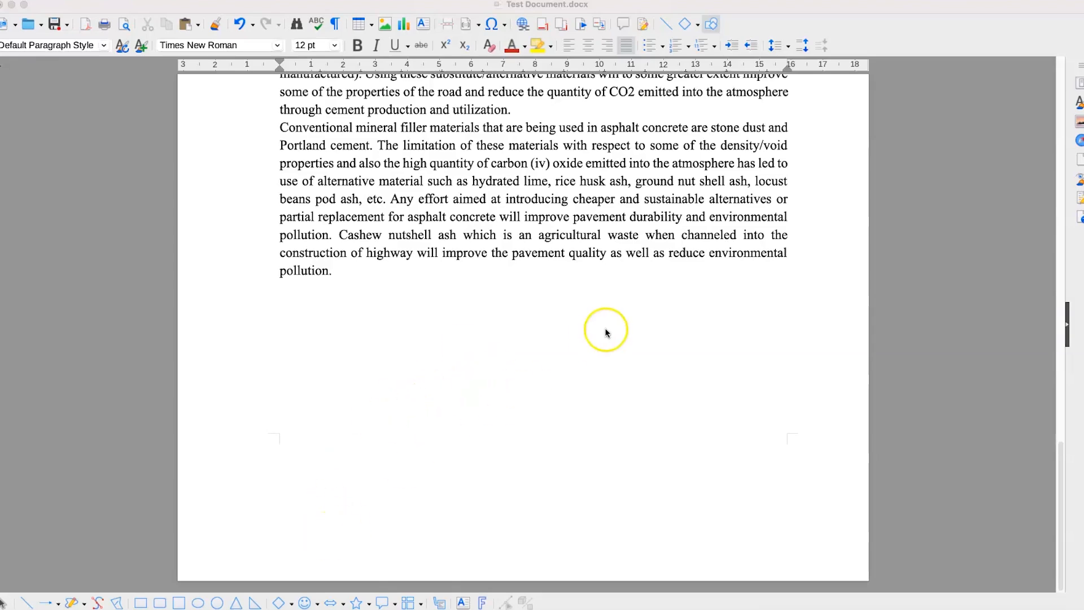
{"action": "scroll", "coordinate": [511, 373], "scroll_direction": "up", "scroll_amount": 7}
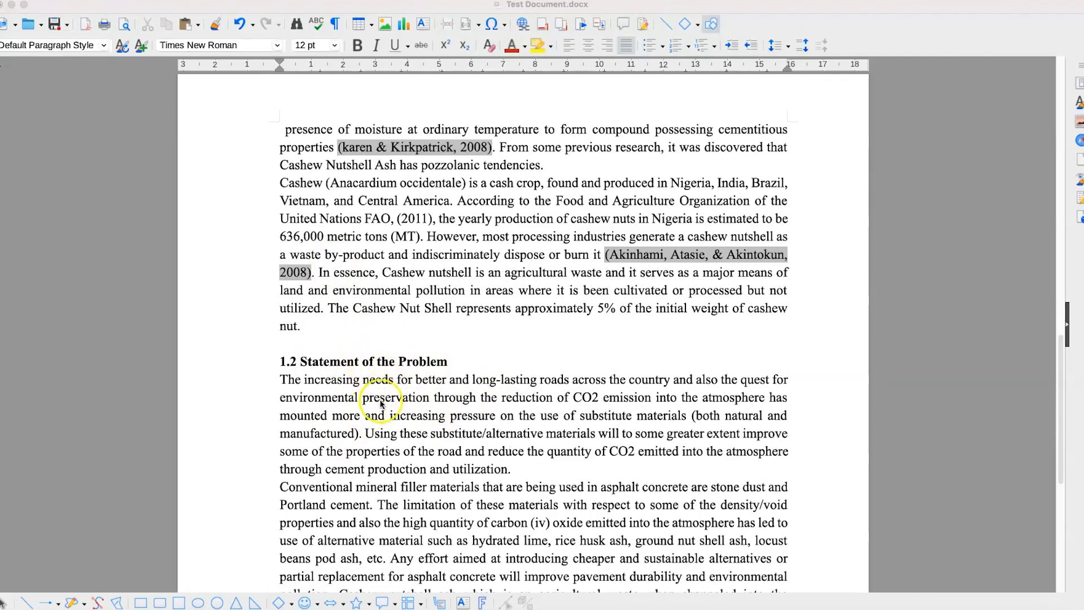
{"action": "left_click", "coordinate": [366, 364]}
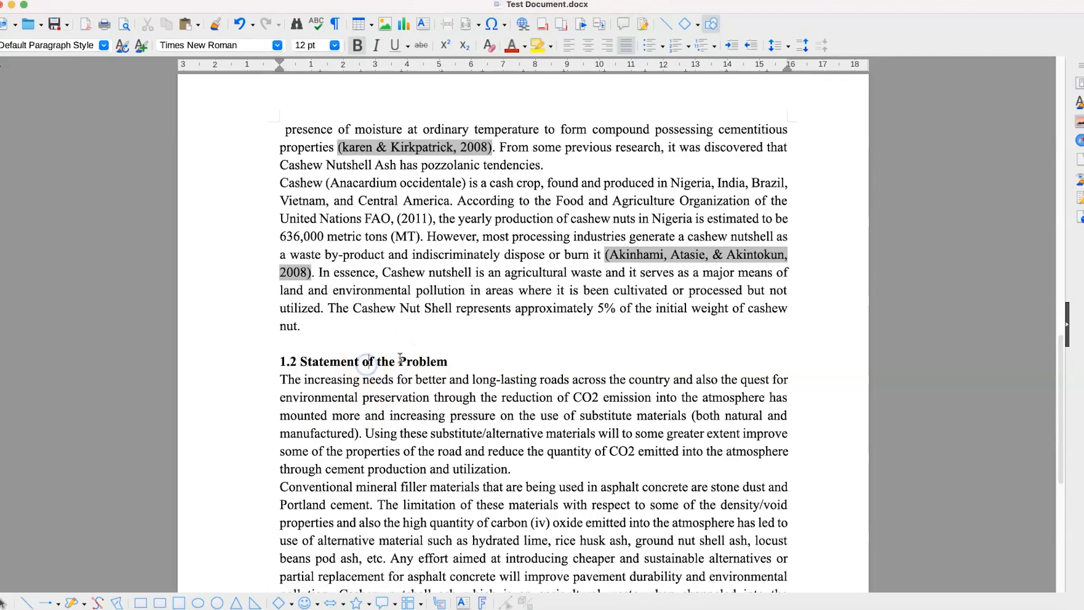
{"action": "left_click", "coordinate": [452, 360]}
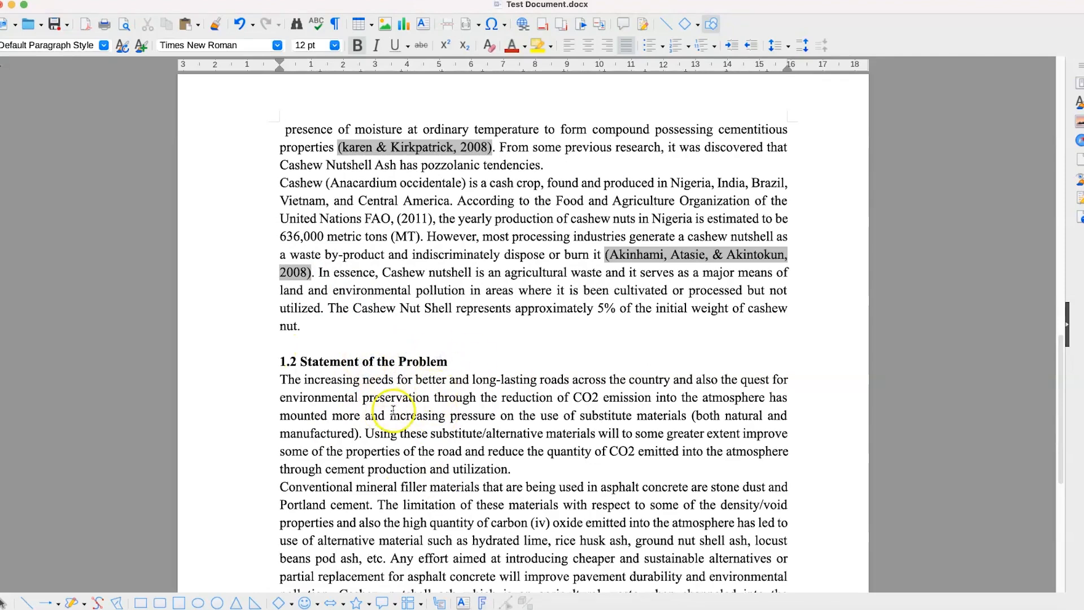
{"action": "left_click", "coordinate": [456, 429]}
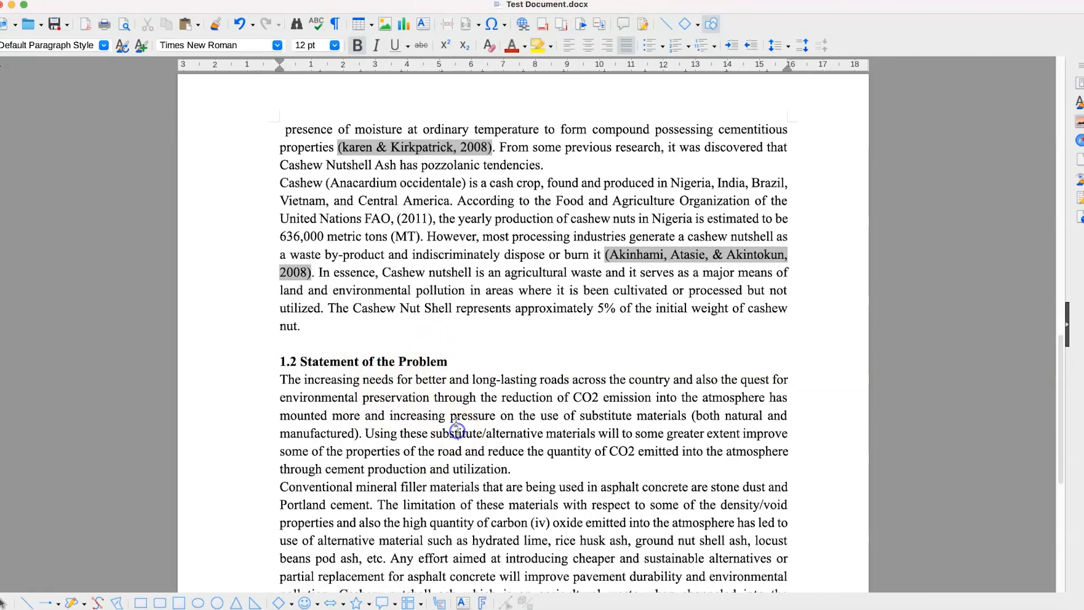
{"action": "left_click", "coordinate": [447, 366]}
{"action": "left_click", "coordinate": [446, 391]}
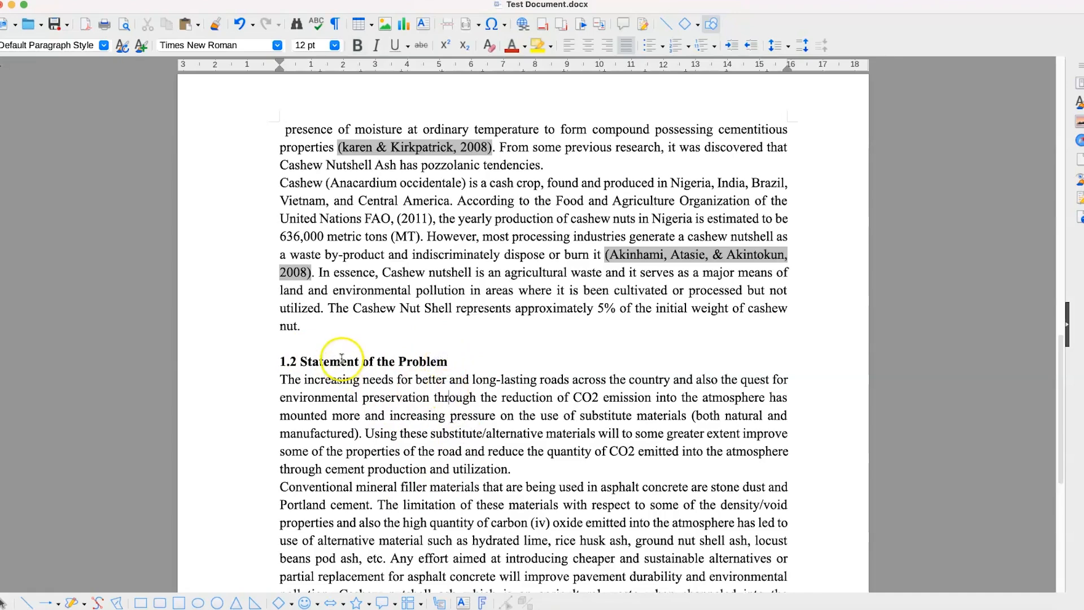
- Add a blank line and a new line reading "General" after the first paragraph of section 1.2
{"action": "scroll", "coordinate": [410, 394], "scroll_direction": "down", "scroll_amount": 5}
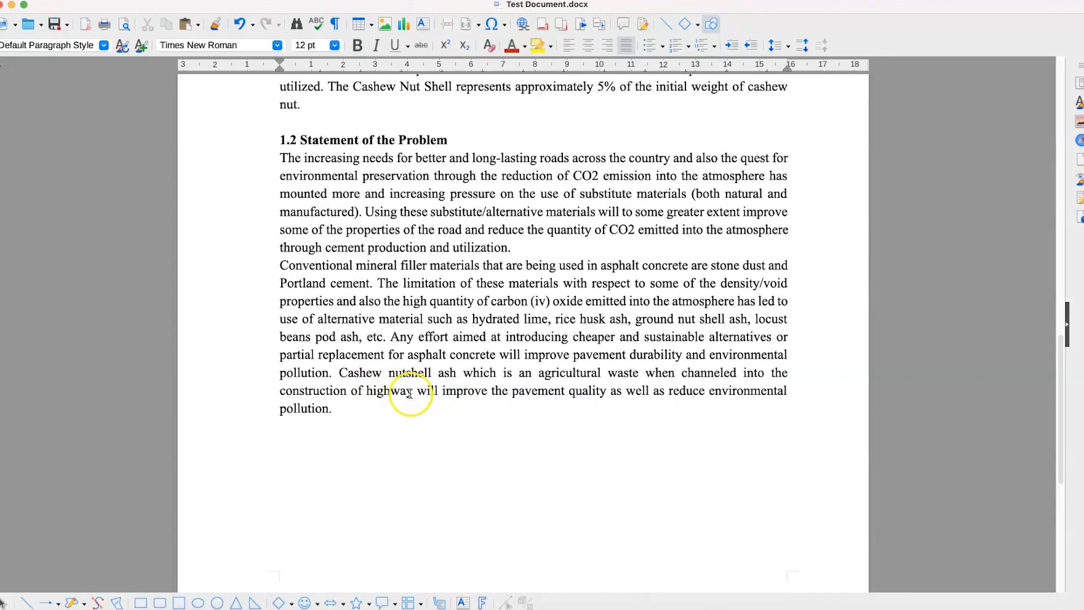
{"action": "left_click", "coordinate": [534, 253]}
{"action": "key", "text": "Return"}
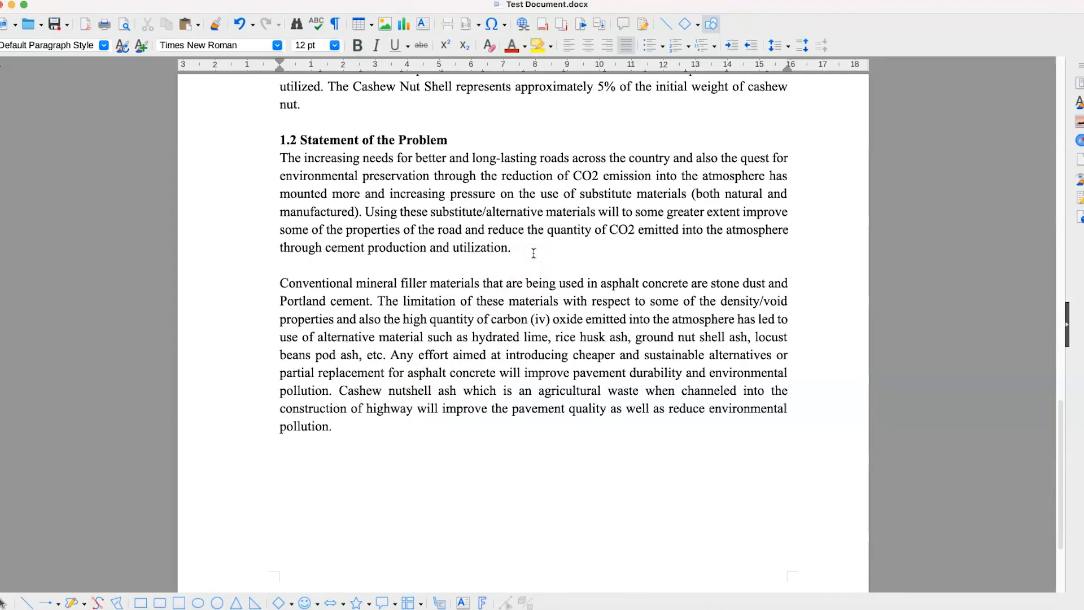
{"action": "key", "text": "Return"}
{"action": "type", "text": "General"}
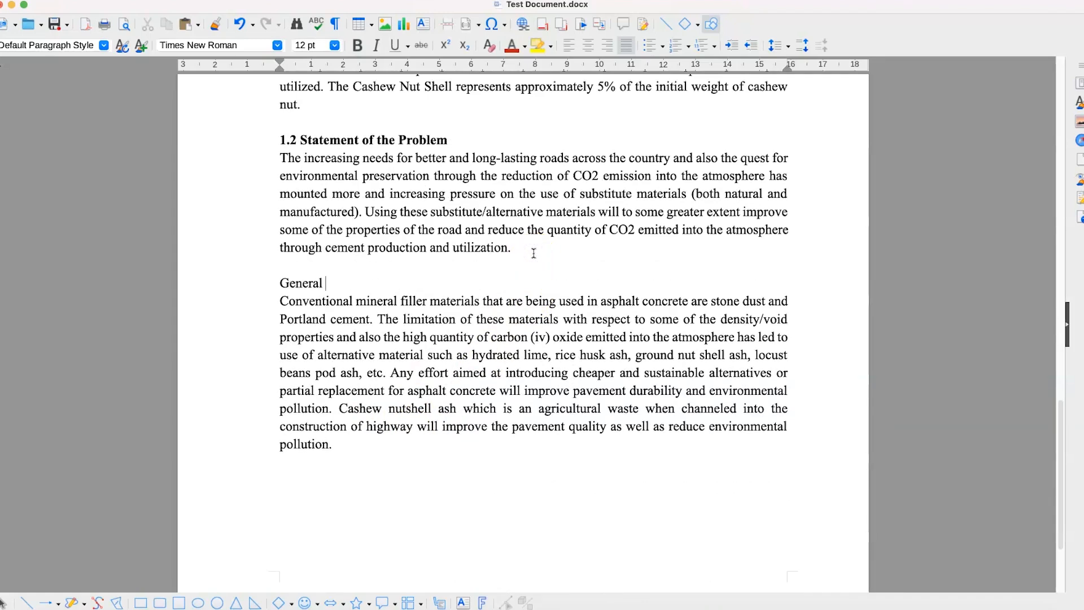
- Make the "General" line bold and put the number "1.2.3" in front of it
{"action": "left_click_drag", "start_coordinate": [333, 283], "coordinate": [194, 282]}
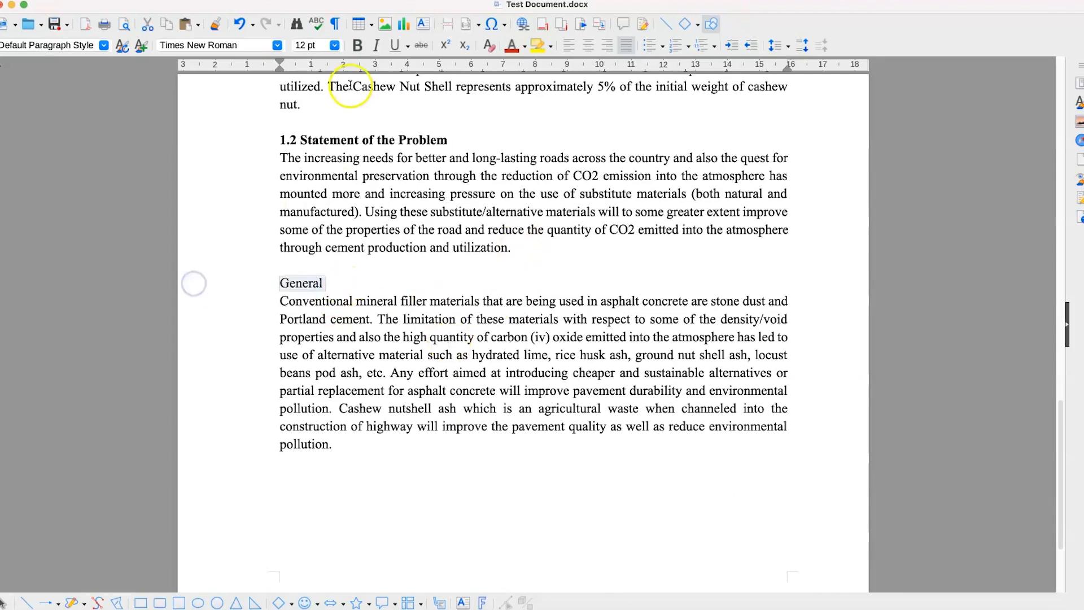
{"action": "left_click", "coordinate": [357, 45]}
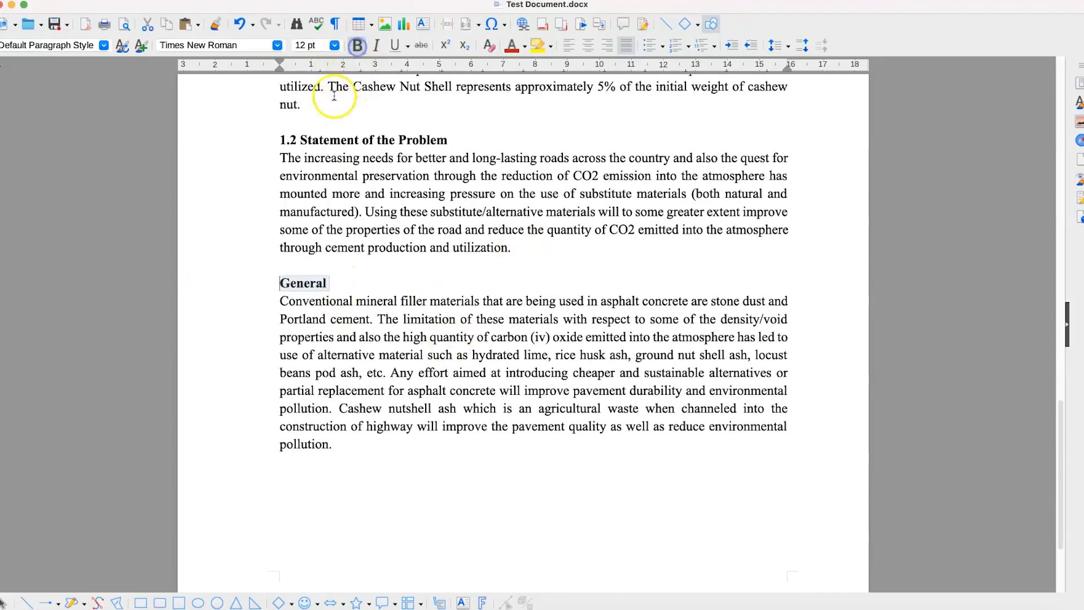
{"action": "left_click", "coordinate": [272, 286]}
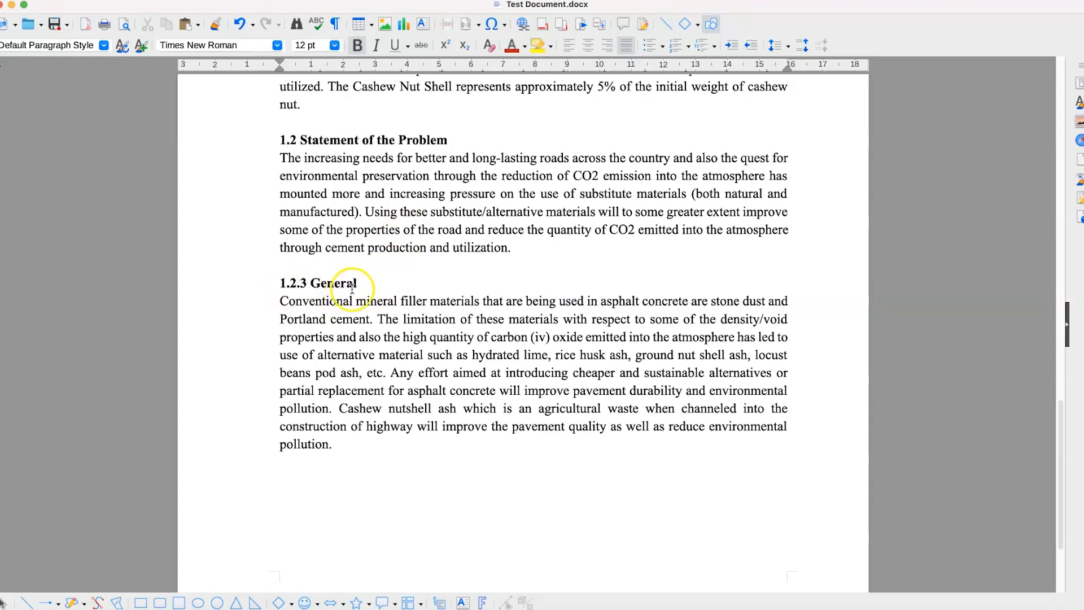
- Copy the text from "properties and also the high quantity" to the end of the paragraph under 1.2.3 General
{"action": "left_click_drag", "start_coordinate": [415, 461], "coordinate": [281, 337]}
{"action": "key", "text": "super+c"}
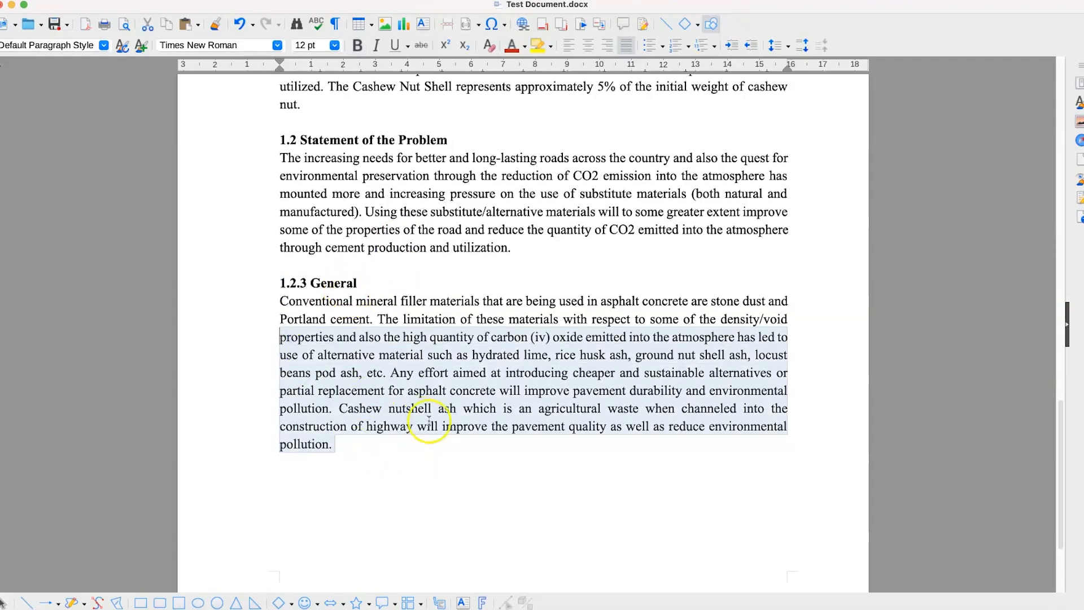
{"action": "left_click", "coordinate": [463, 468]}
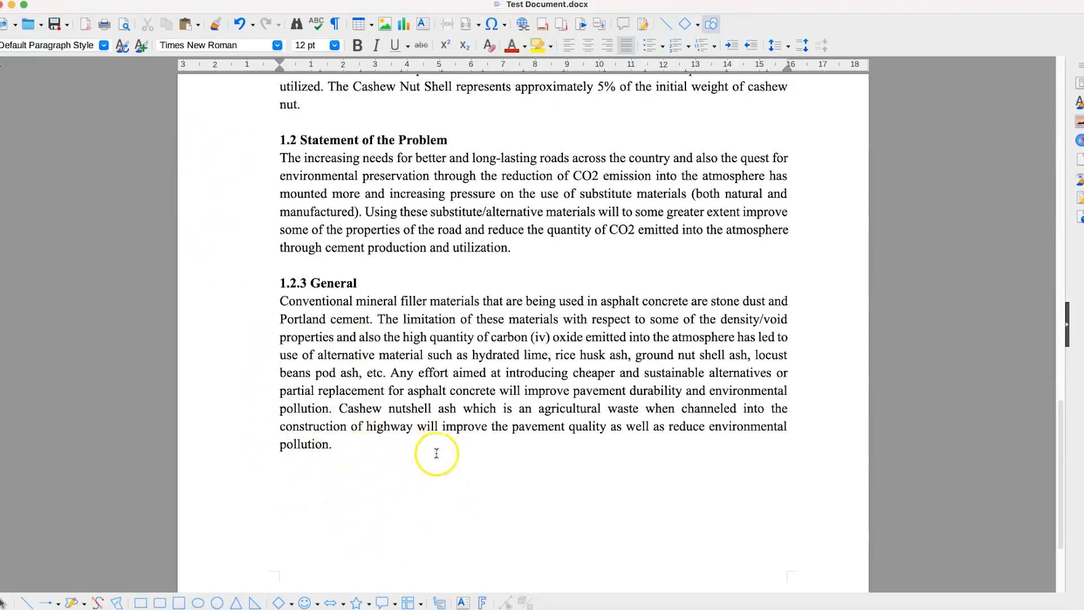
- Add blank lines after the last paragraph until the insertion point is on a new page
{"action": "scroll", "coordinate": [436, 454], "scroll_direction": "down", "scroll_amount": 3}
{"action": "key", "text": "Return"}
{"action": "key", "text": "Return"}
{"action": "key", "text": "Return"}
{"action": "key", "text": "Return"}
{"action": "key", "text": "Return"}
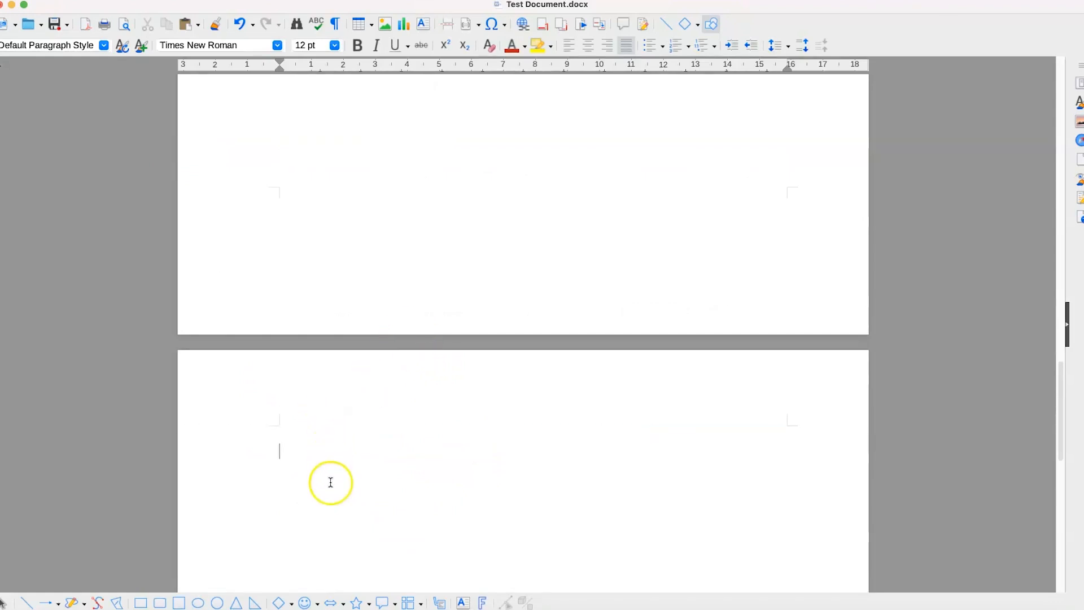
- Apply the Title style on the new page and enter "How to format a text within libre office"
{"action": "left_click", "coordinate": [90, 45]}
{"action": "left_click", "coordinate": [103, 46]}
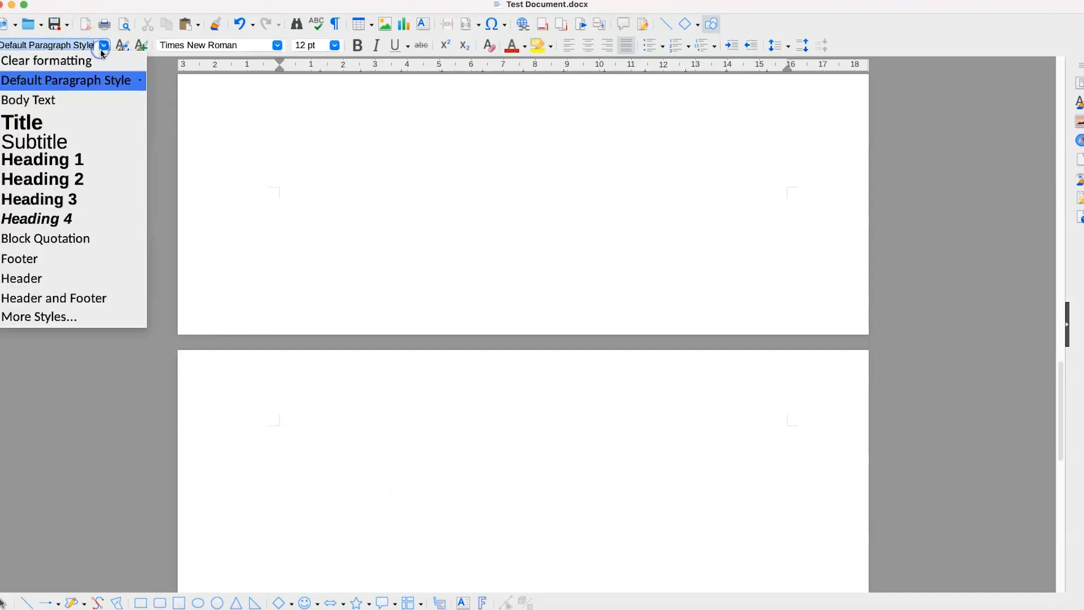
{"action": "left_click", "coordinate": [87, 125]}
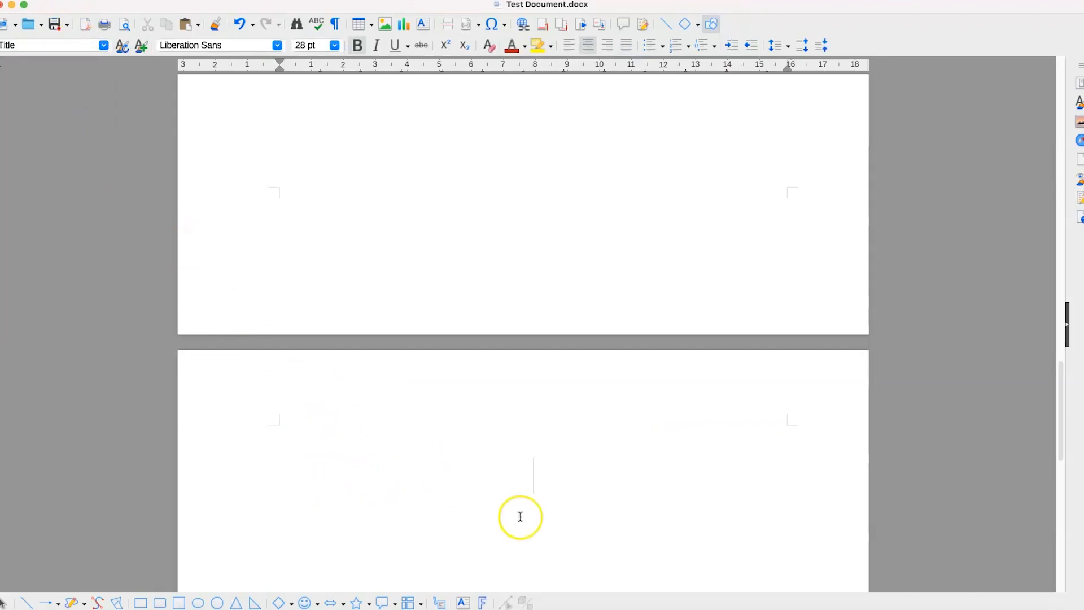
{"action": "type", "text": "How"}
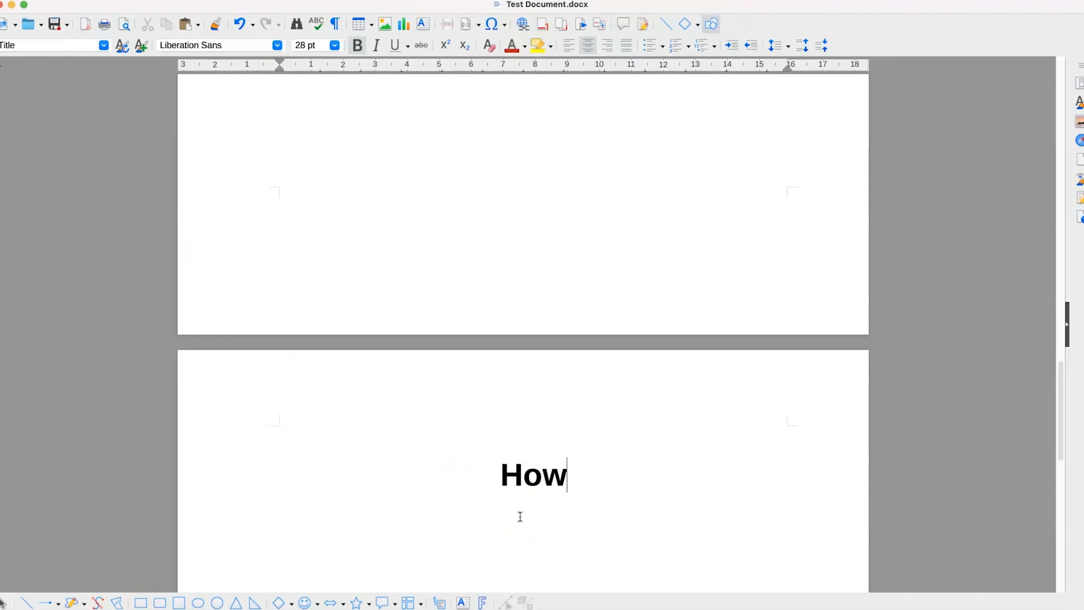
{"action": "type", "text": " to forma"}
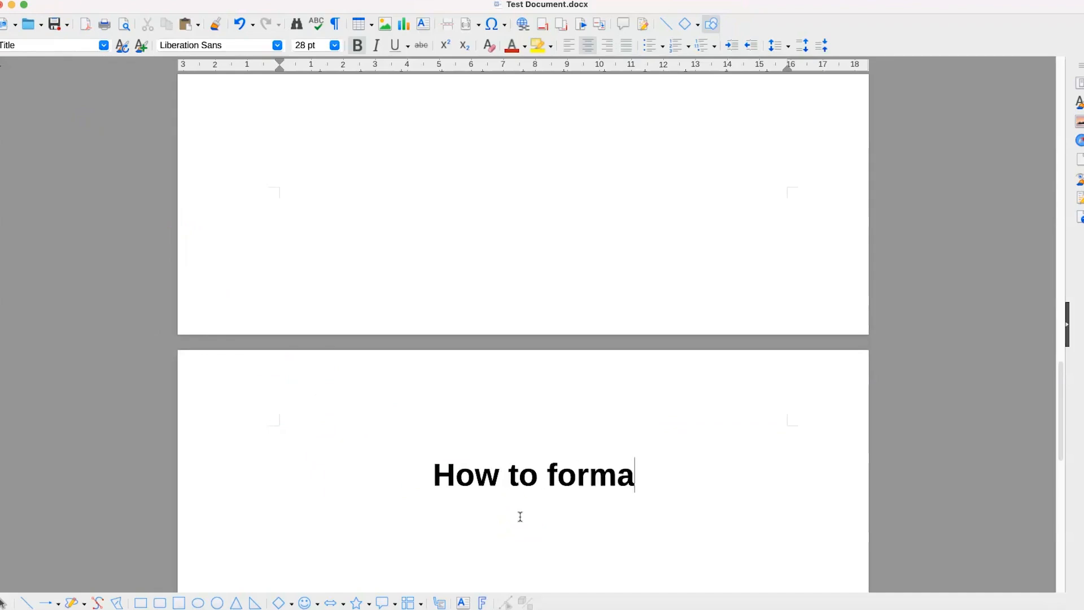
{"action": "type", "text": "t a text with"}
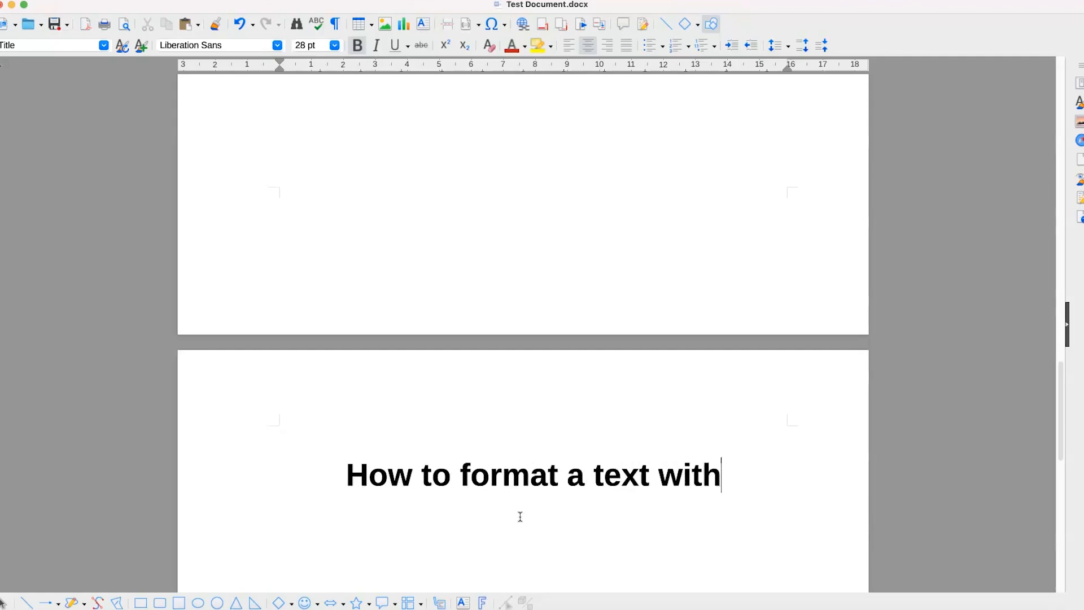
{"action": "type", "text": "in libre"}
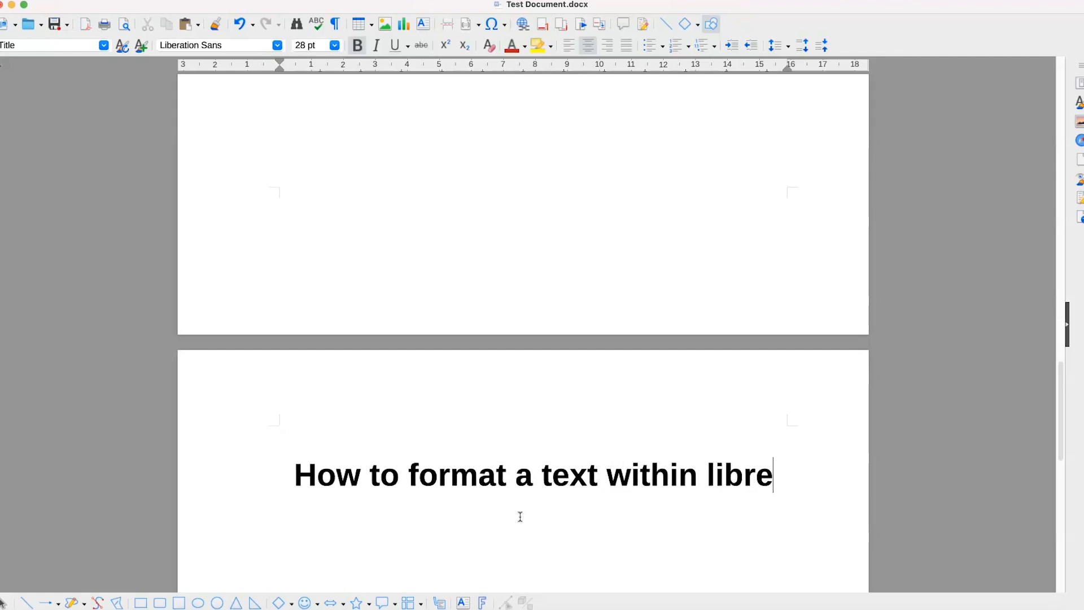
{"action": "type", "text": " office"}
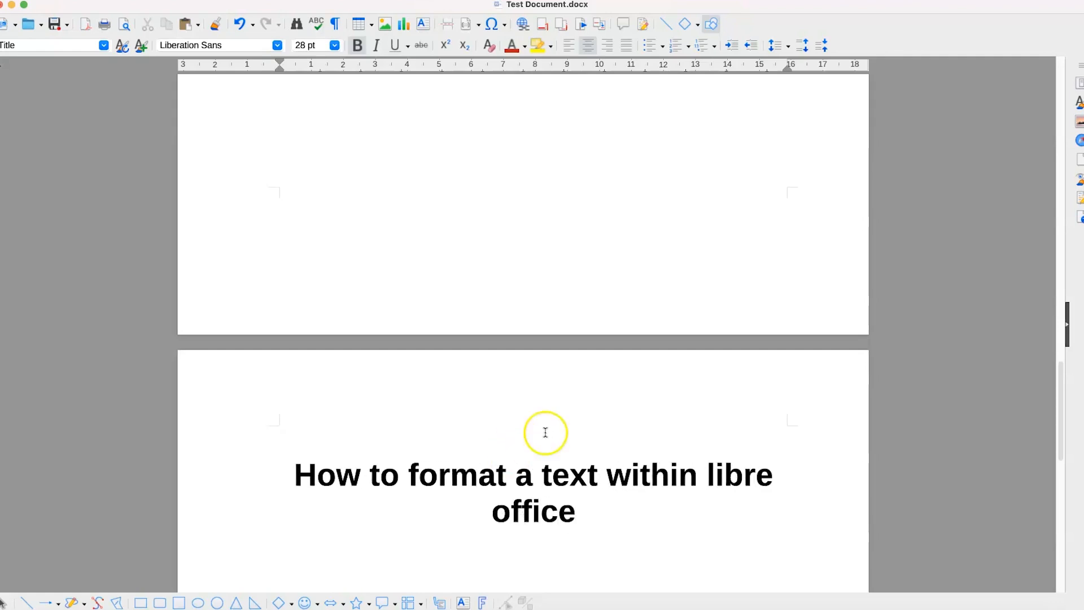
- Add "Introduction" in the Heading 1 style on a new line below the title
{"action": "scroll", "coordinate": [551, 380], "scroll_direction": "down", "scroll_amount": 3}
{"action": "scroll", "coordinate": [551, 362], "scroll_direction": "down", "scroll_amount": 1}
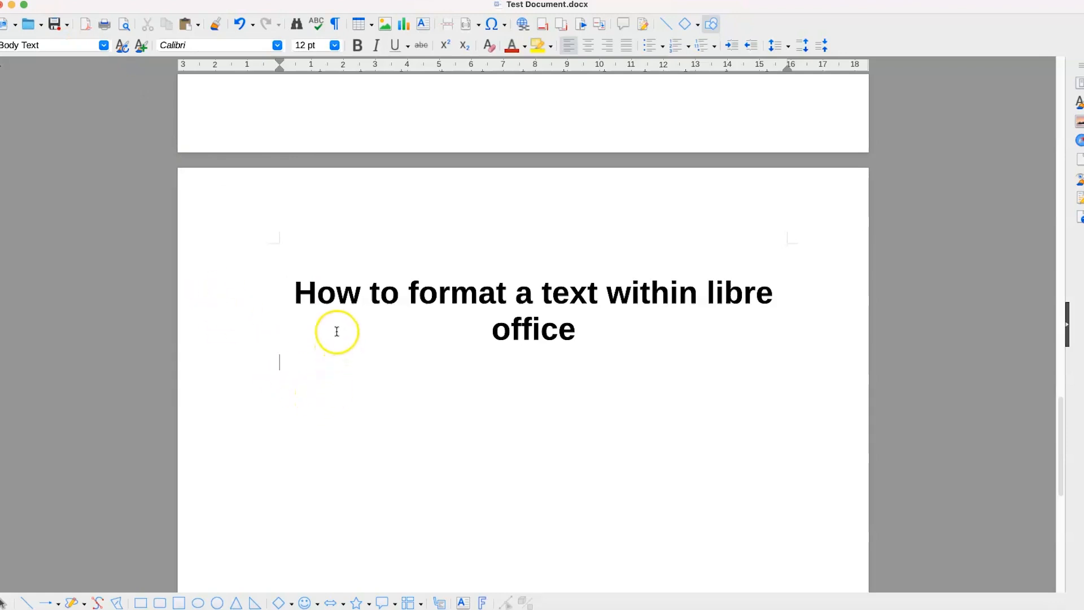
{"action": "left_click", "coordinate": [104, 45]}
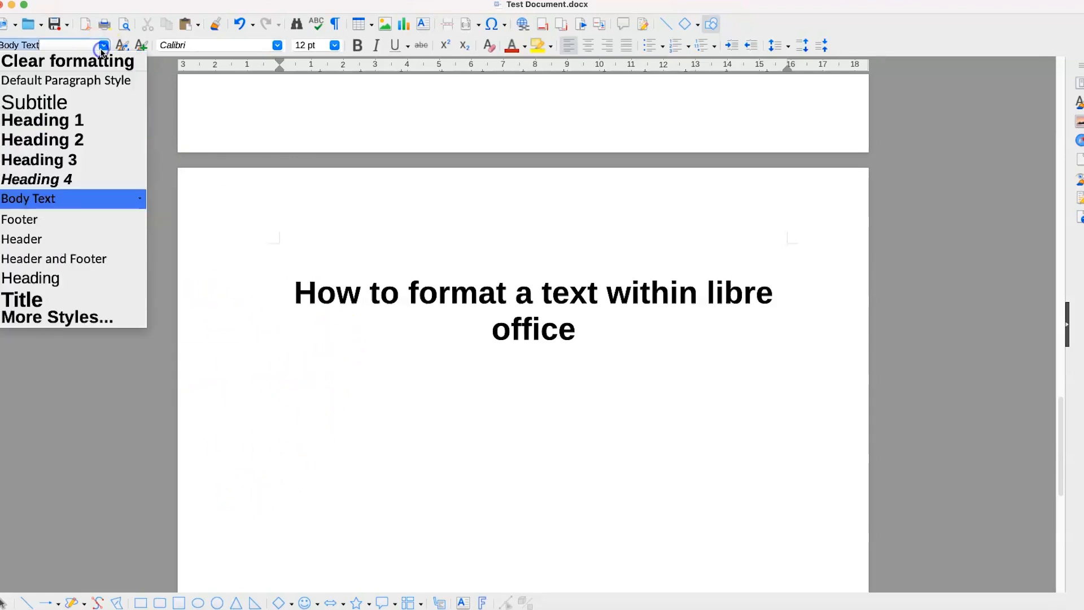
{"action": "left_click", "coordinate": [85, 120]}
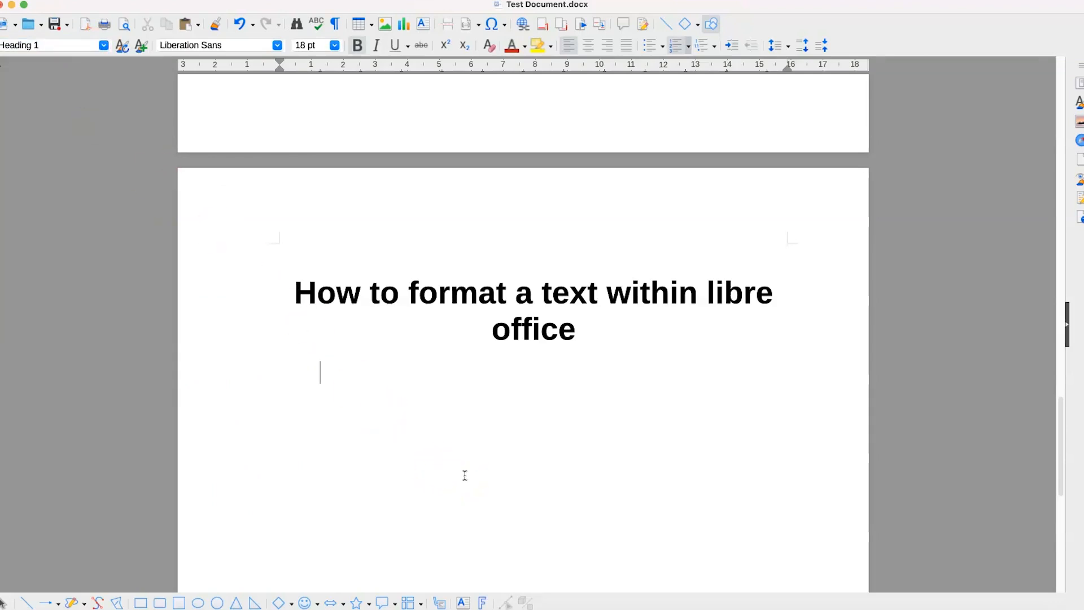
{"action": "type", "text": "Introduction"}
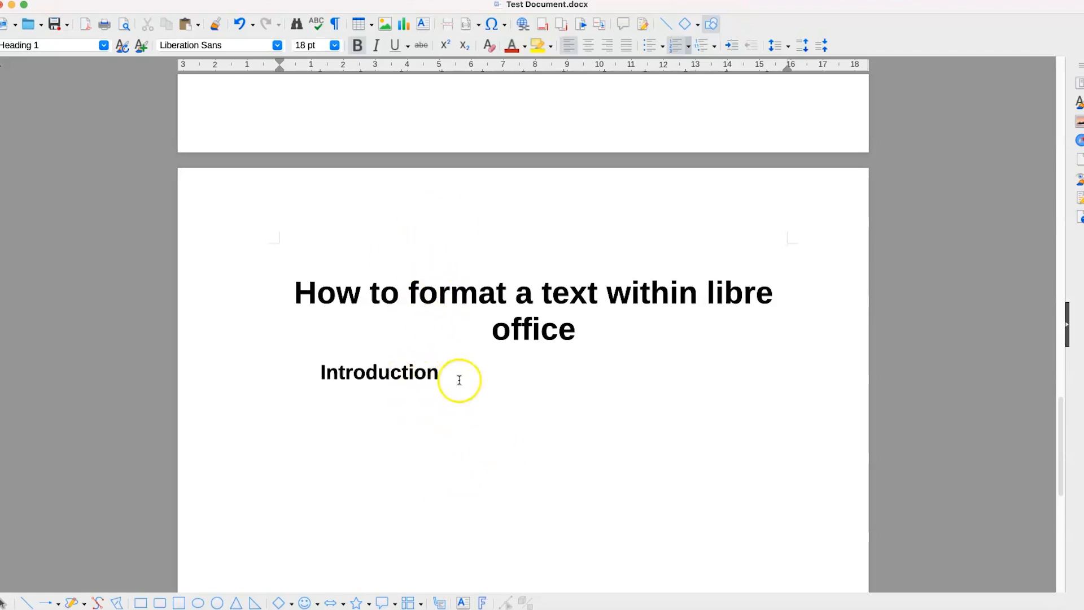
- Paste the copied text on a new line under the Introduction heading and copy the pasted paragraph again
{"action": "key", "text": "Return"}
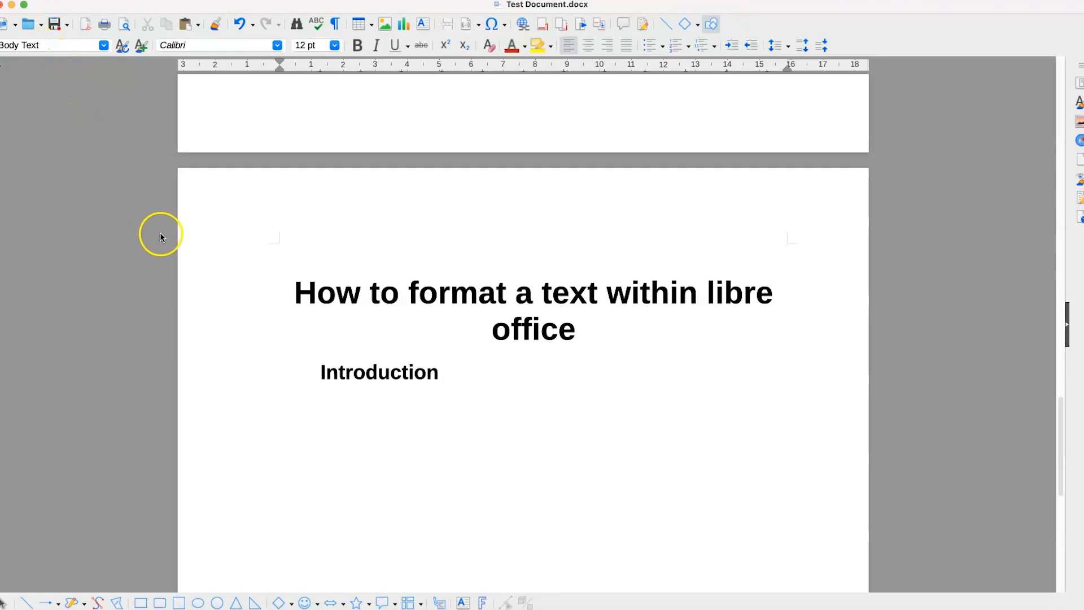
{"action": "key", "text": "super+v"}
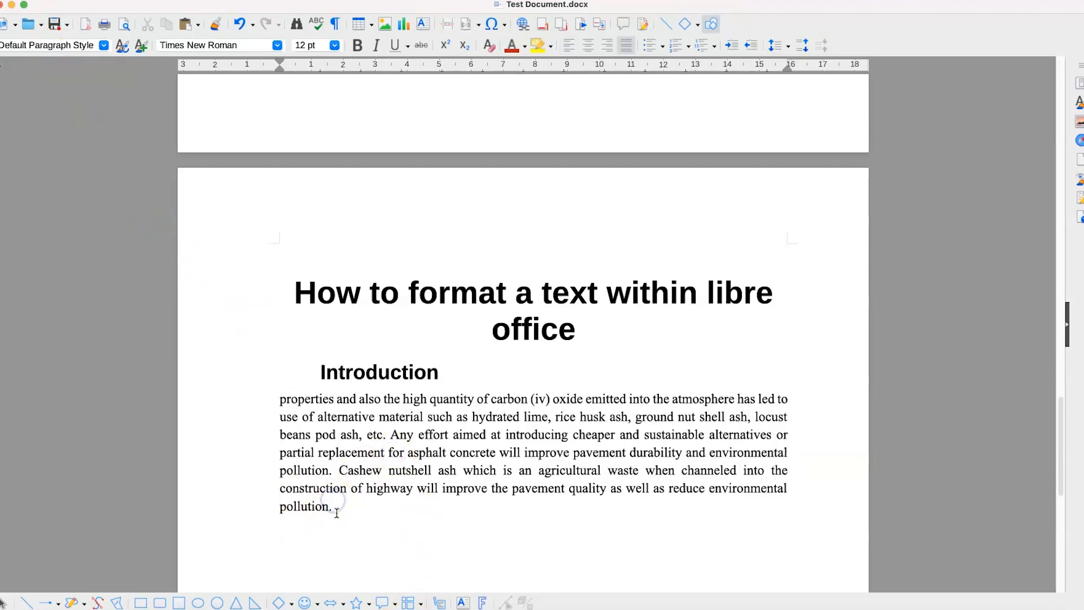
{"action": "left_click_drag", "start_coordinate": [308, 450], "coordinate": [279, 399]}
{"action": "key", "text": "super+c"}
- Add the Heading 2 "Text styles" below the Introduction paragraph and paste the copied text under it
{"action": "left_click", "coordinate": [360, 515]}
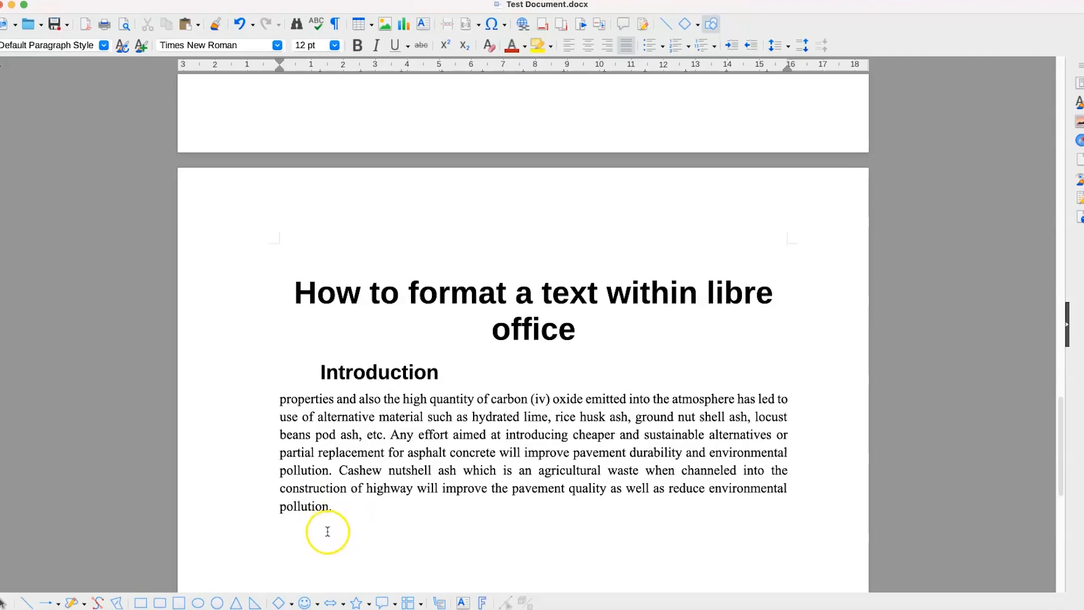
{"action": "left_click", "coordinate": [78, 44]}
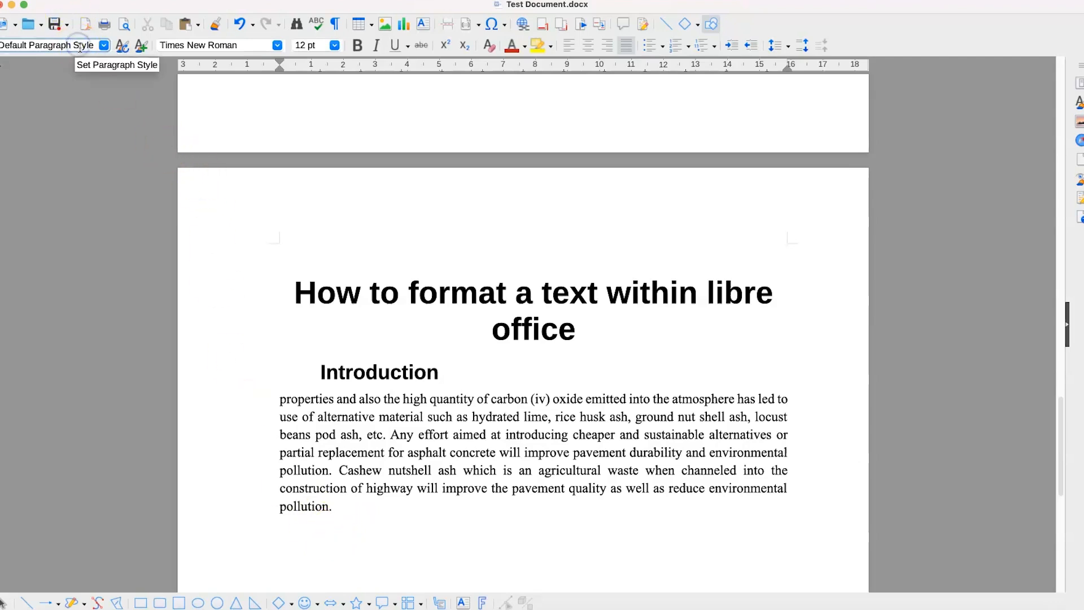
{"action": "left_click", "coordinate": [103, 45]}
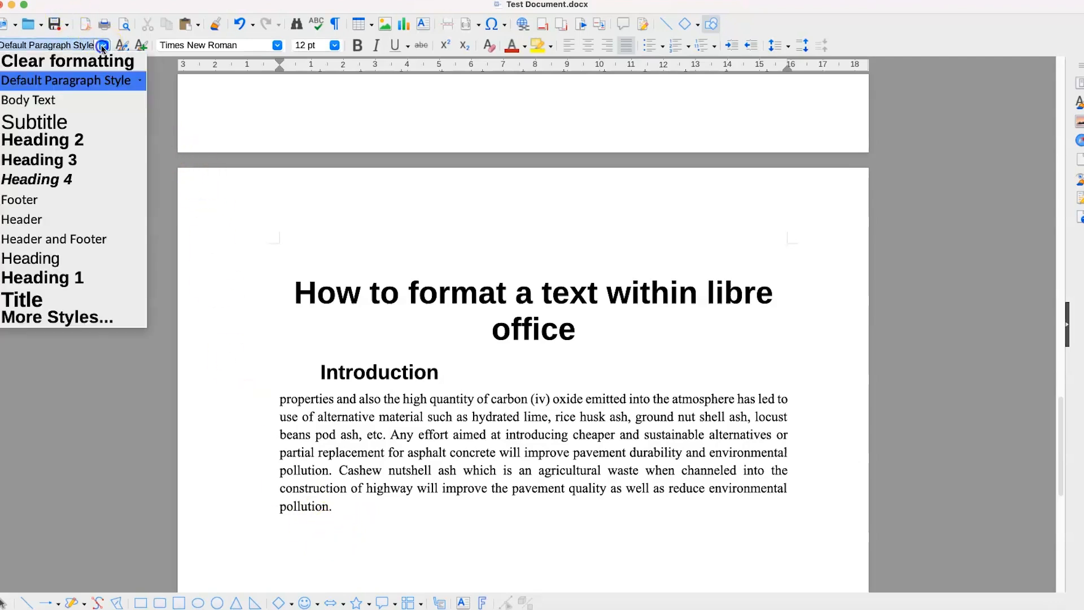
{"action": "left_click", "coordinate": [82, 141]}
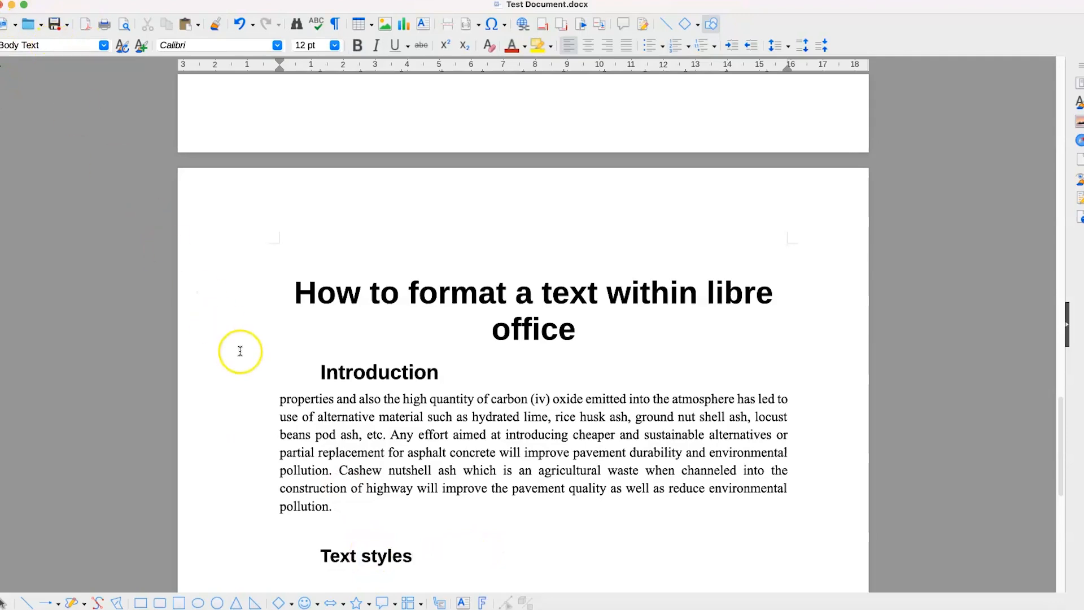
{"action": "key", "text": "super+v"}
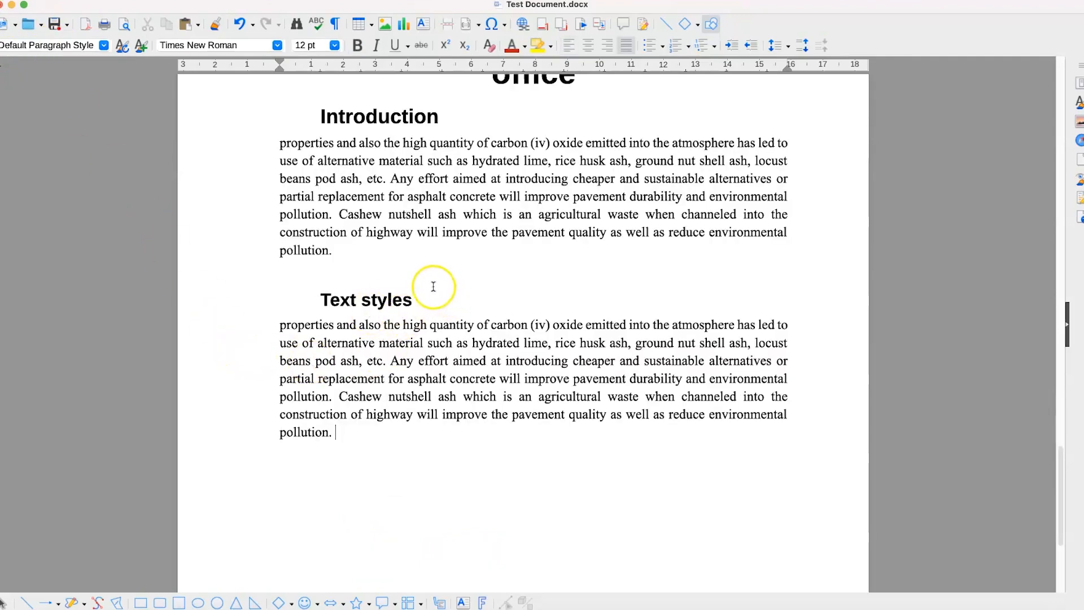
- Add the Heading 3 "Text fonts styles" below the Text styles paragraph and paste the copied text under it
{"action": "scroll", "coordinate": [433, 286], "scroll_direction": "up", "scroll_amount": 5}
{"action": "scroll", "coordinate": [444, 294], "scroll_direction": "down", "scroll_amount": 4}
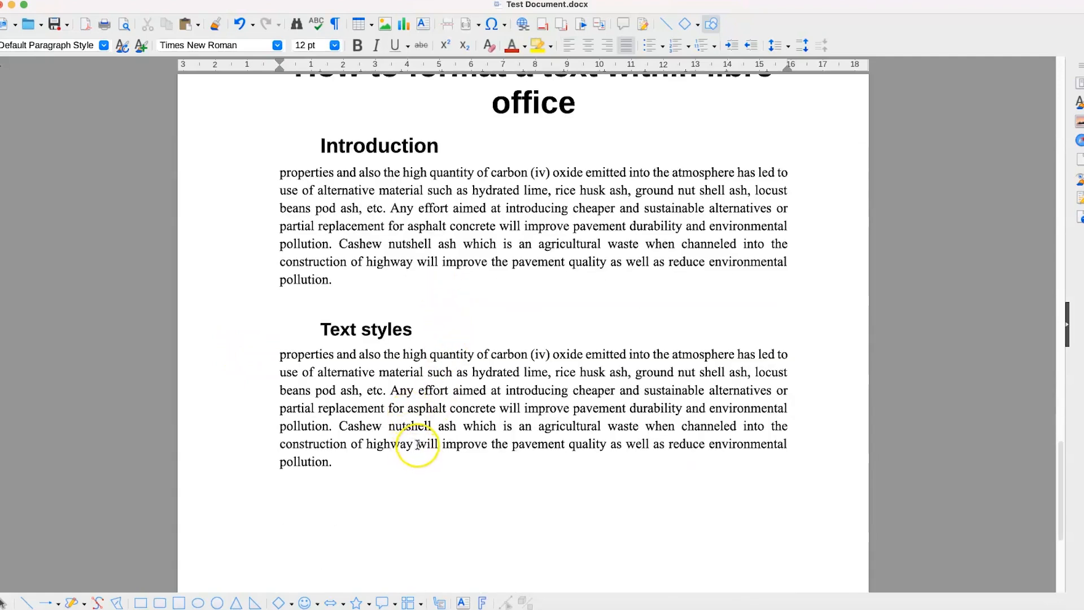
{"action": "left_click", "coordinate": [405, 466]}
{"action": "left_click", "coordinate": [72, 45]}
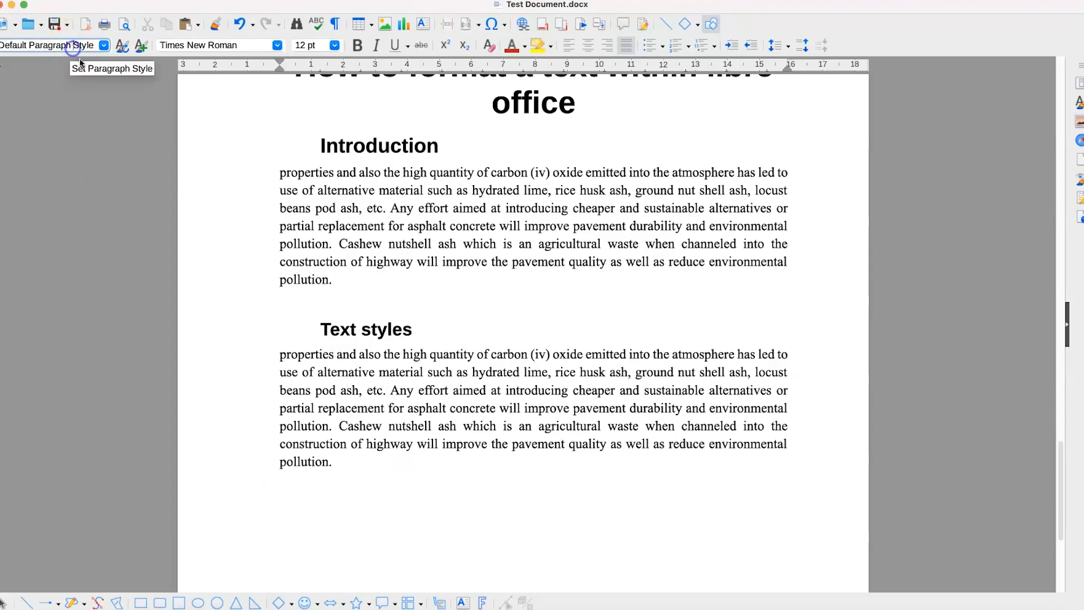
{"action": "key", "text": "super+3"}
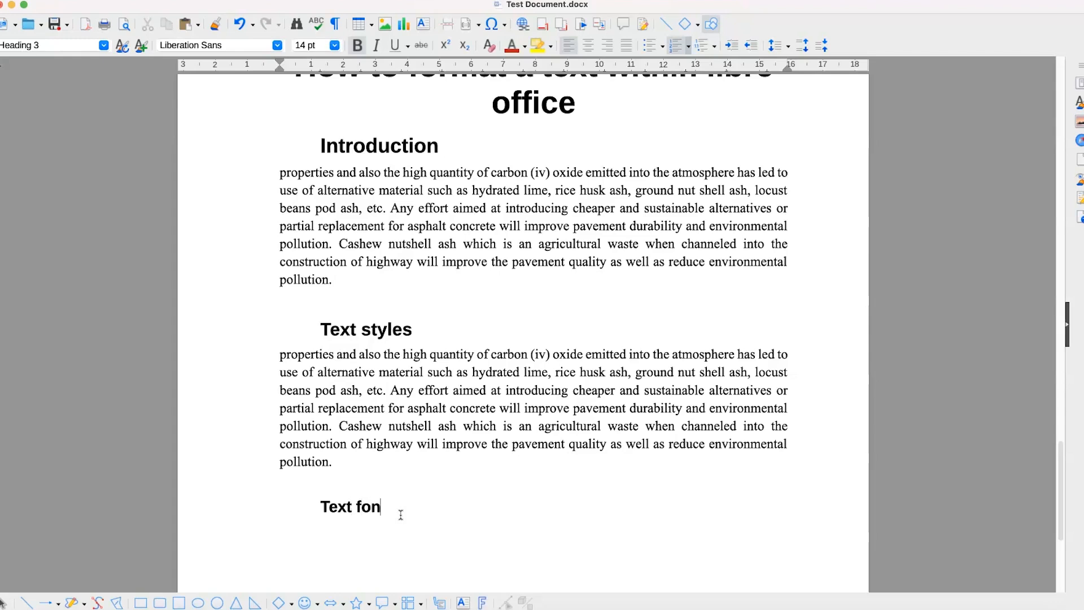
{"action": "type", "text": "Text fonts styles"}
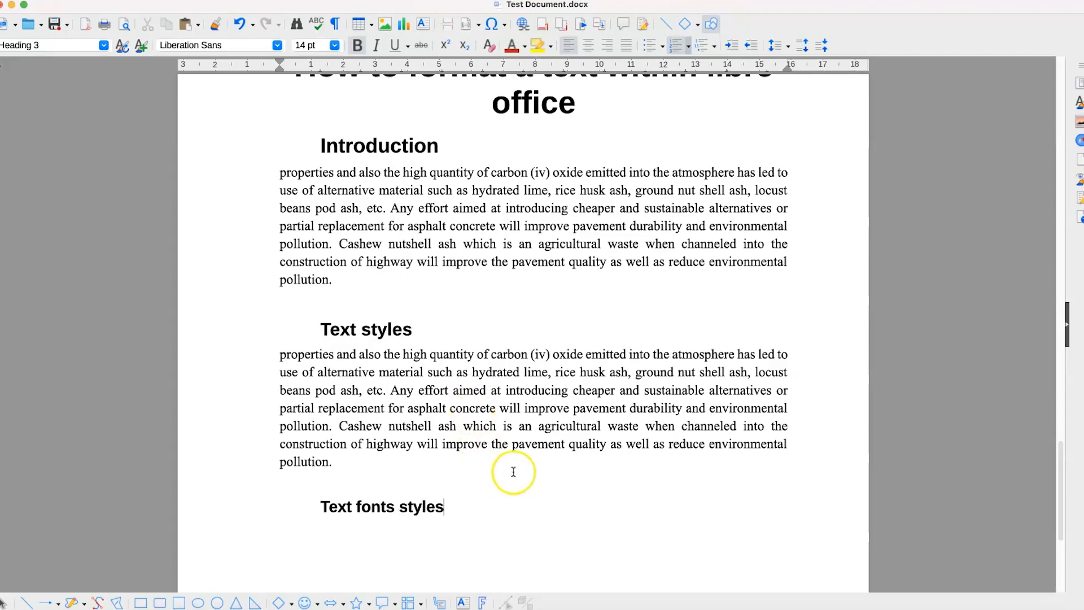
{"action": "key", "text": "cmd+v"}
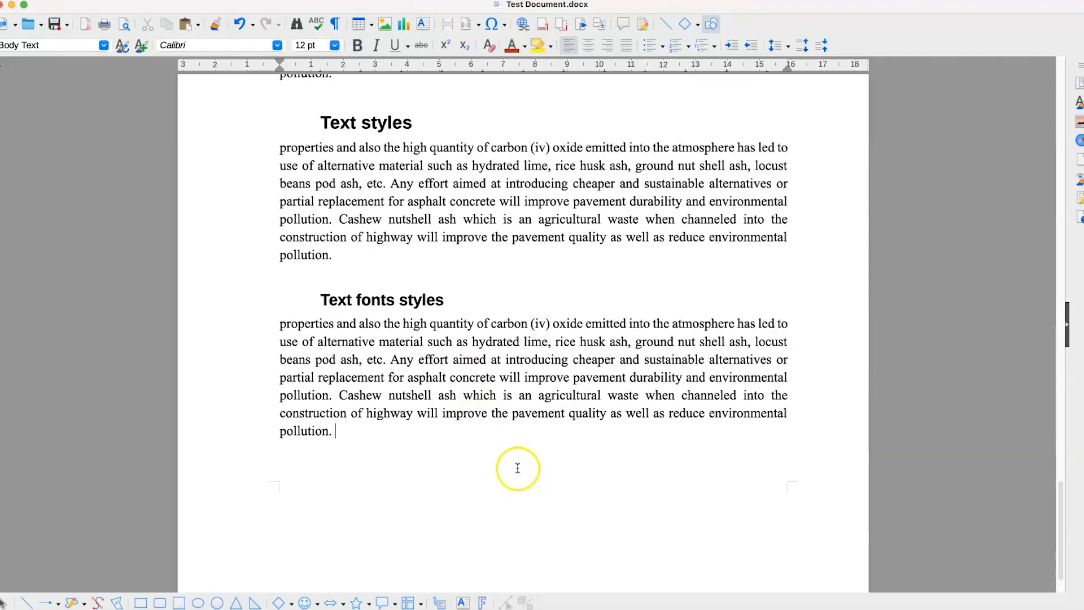
- Open the complete list of available paragraph styles from the style selector, then close it
{"action": "scroll", "coordinate": [495, 375], "scroll_direction": "up", "scroll_amount": 5}
{"action": "scroll", "coordinate": [497, 376], "scroll_direction": "up", "scroll_amount": 3}
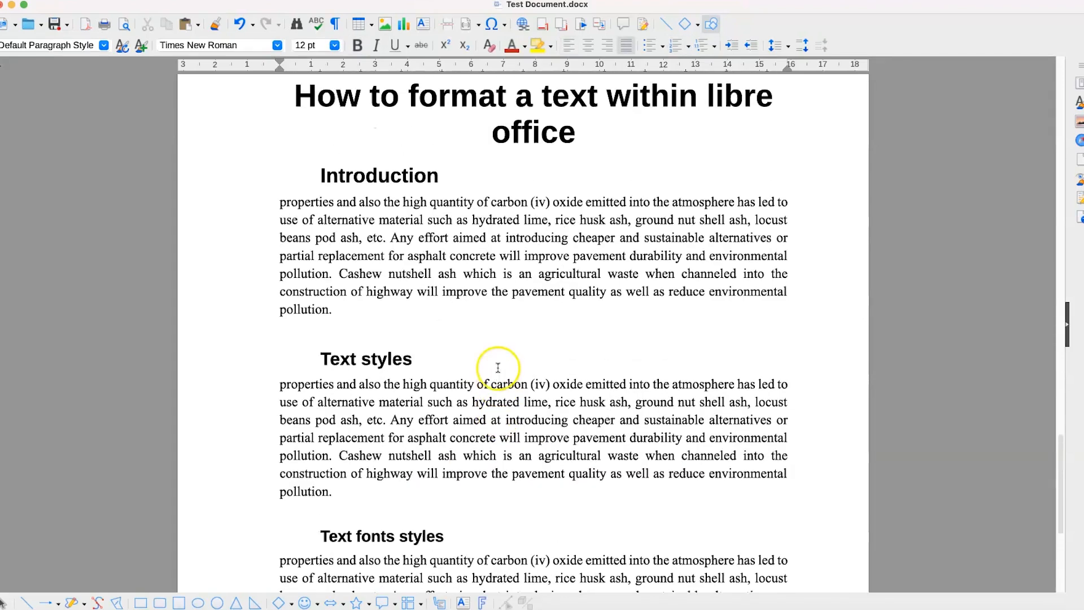
{"action": "scroll", "coordinate": [497, 380], "scroll_direction": "down", "scroll_amount": 3}
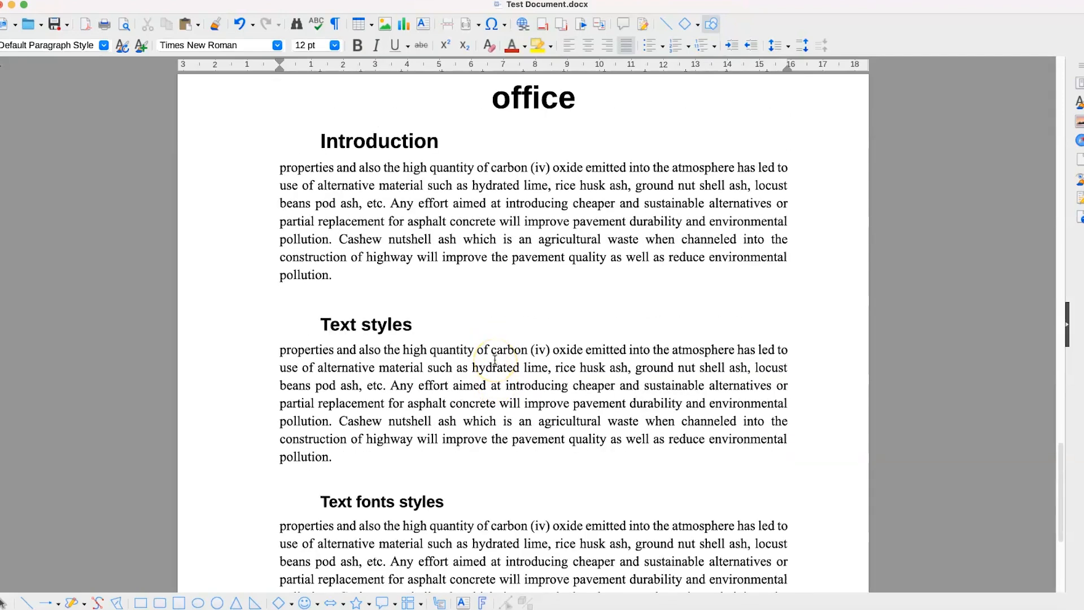
{"action": "left_click", "coordinate": [104, 45]}
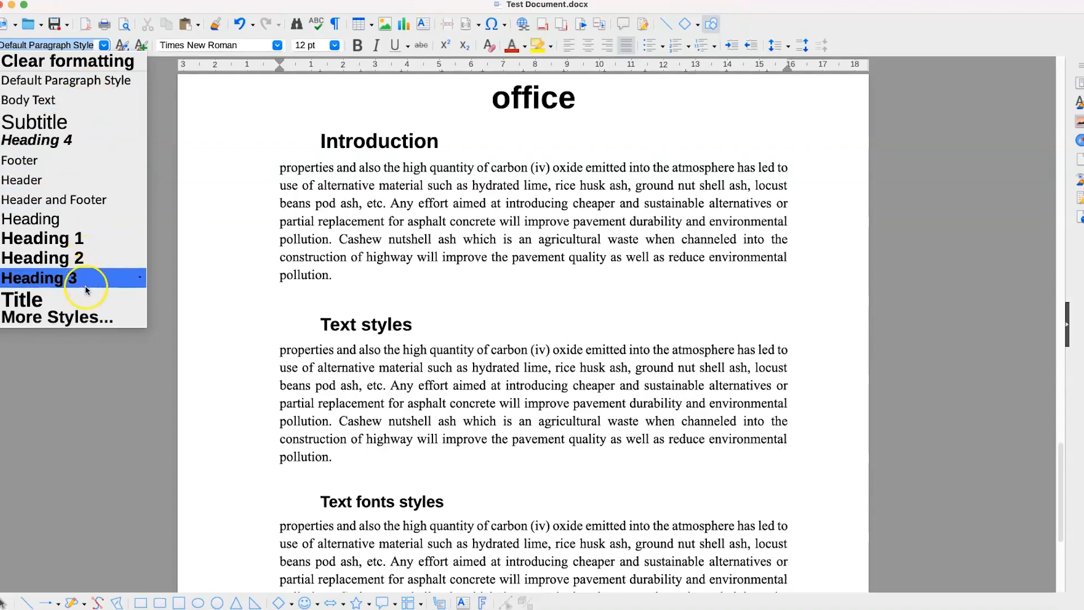
{"action": "left_click", "coordinate": [109, 321]}
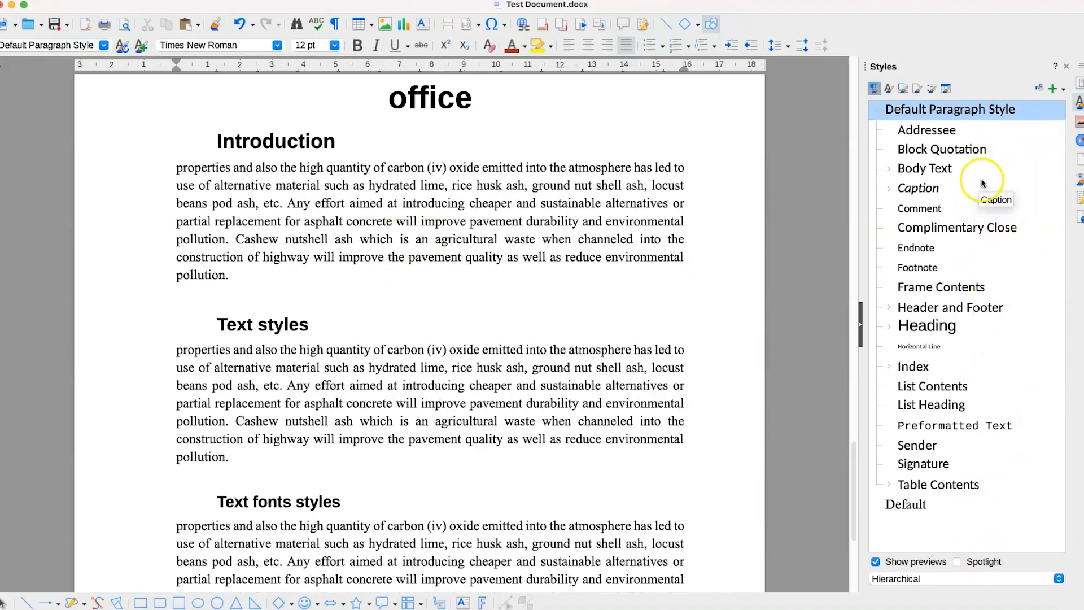
{"action": "left_click", "coordinate": [1067, 66]}
- Check which paragraph style is applied to the title and to the Introduction, Text styles and Text fonts styles headings
{"action": "left_click", "coordinate": [625, 142]}
{"action": "scroll", "coordinate": [637, 184], "scroll_direction": "up", "scroll_amount": 5}
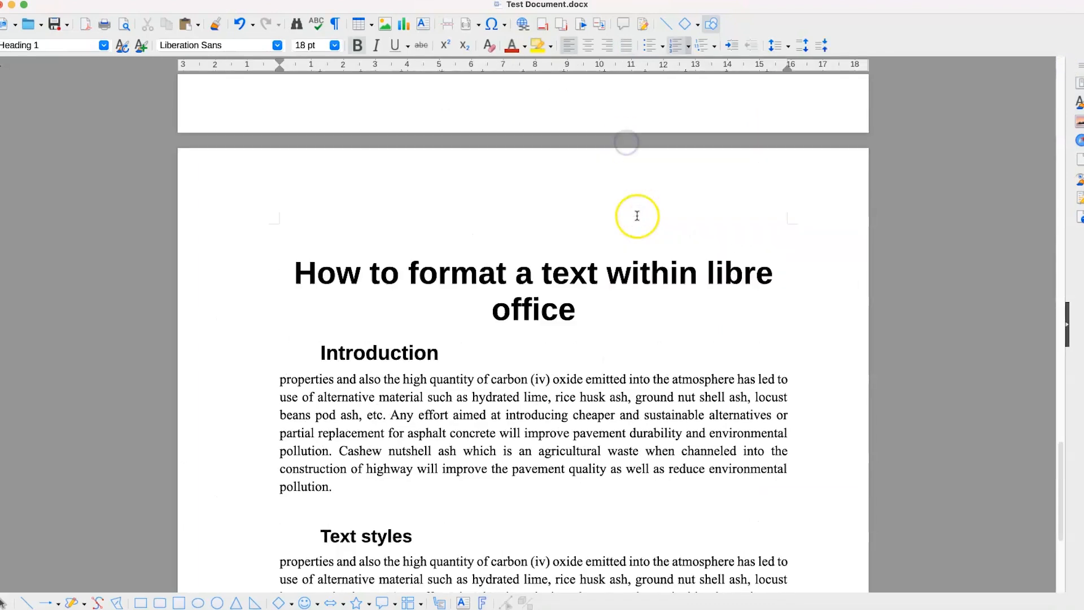
{"action": "scroll", "coordinate": [564, 310], "scroll_direction": "down", "scroll_amount": 4}
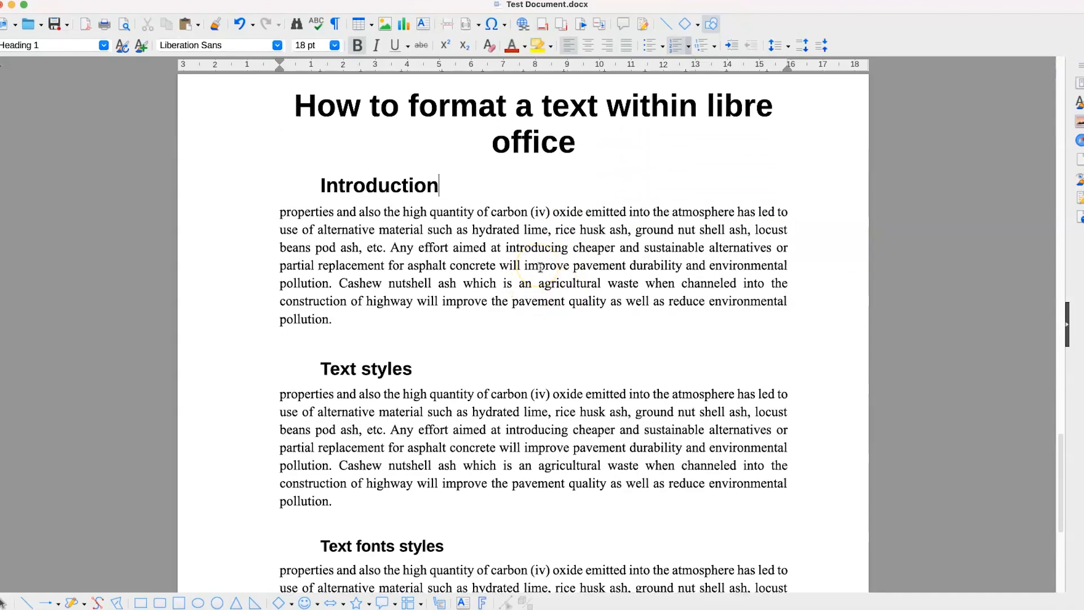
{"action": "left_click", "coordinate": [432, 197]}
{"action": "left_click", "coordinate": [516, 109]}
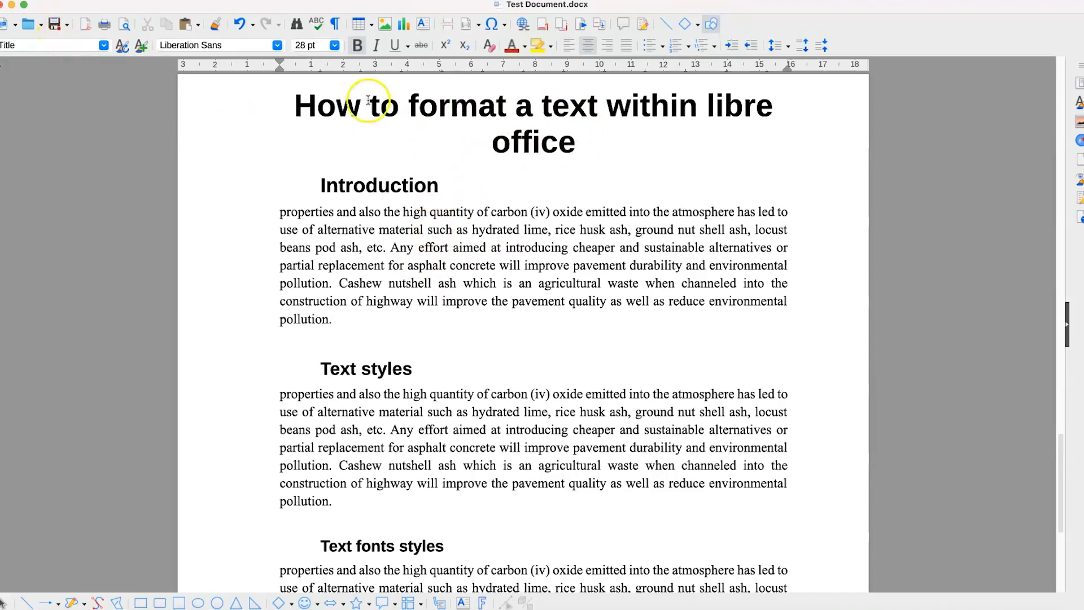
{"action": "left_click", "coordinate": [394, 186]}
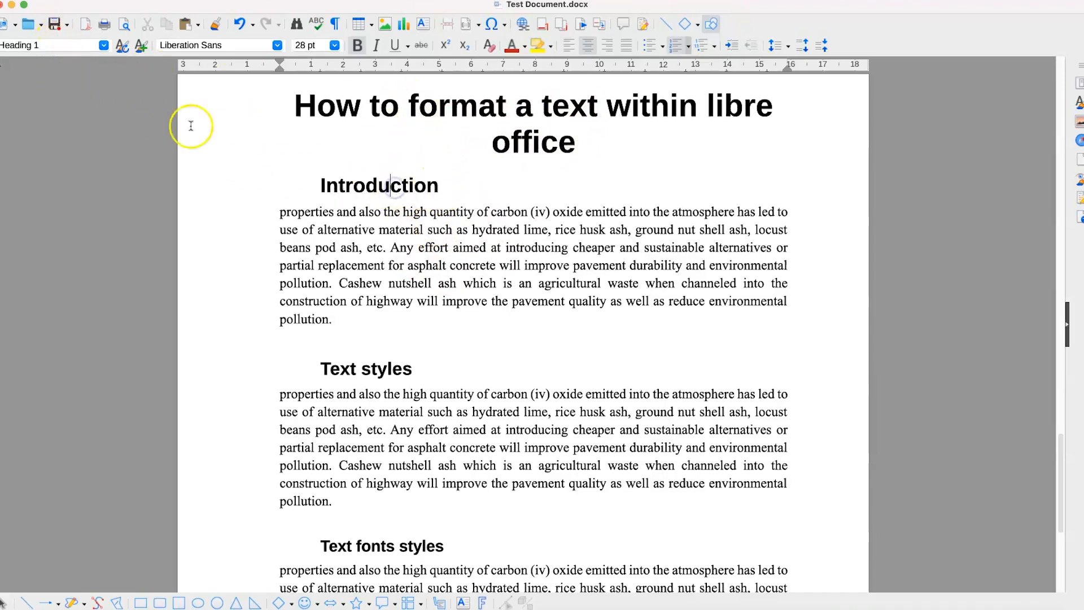
{"action": "left_click", "coordinate": [399, 370]}
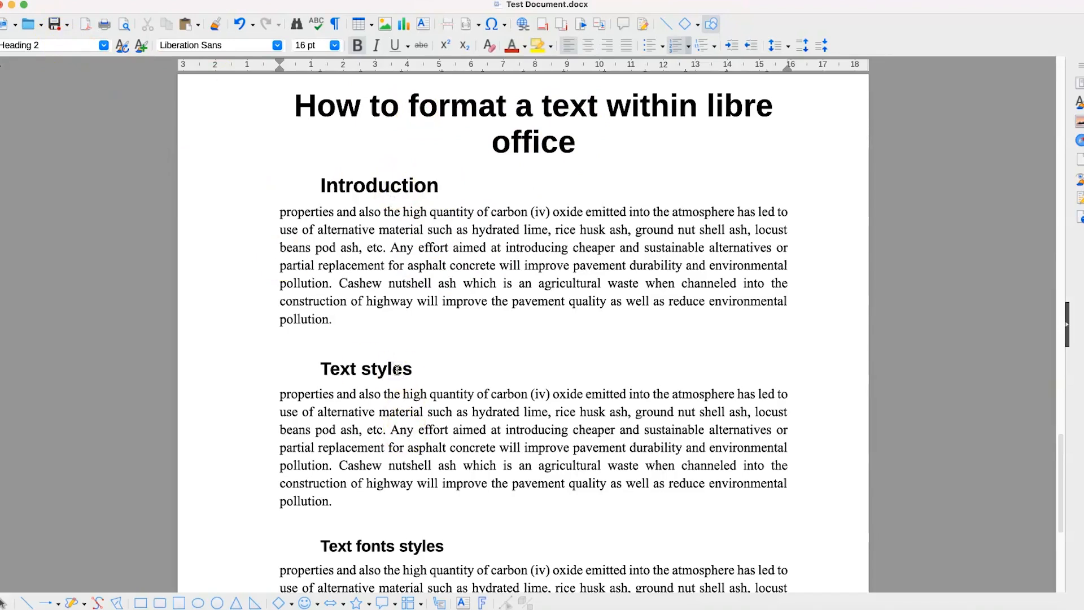
{"action": "left_click", "coordinate": [414, 547]}
- Apply the Heading 1 style to the bold INTRODUCTION line at the start of the original document text
{"action": "scroll", "coordinate": [607, 339], "scroll_direction": "up", "scroll_amount": 20}
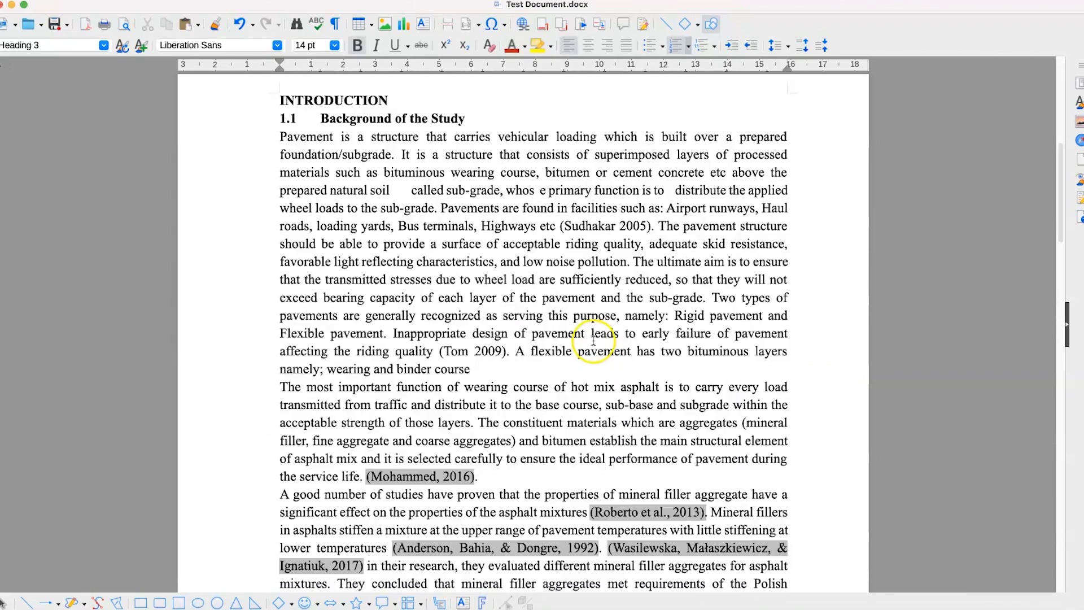
{"action": "left_click", "coordinate": [378, 170]}
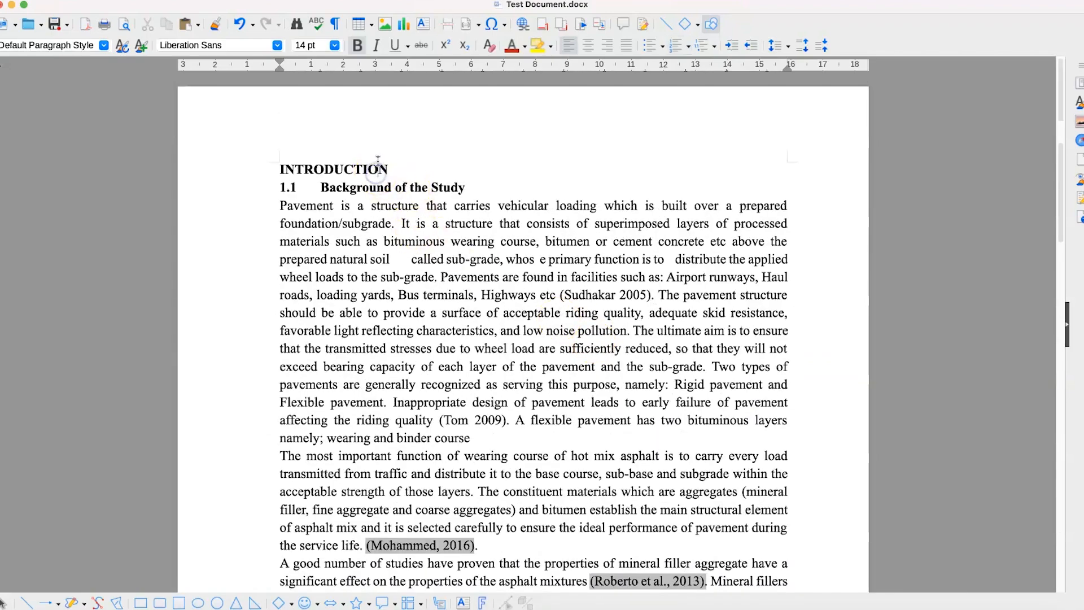
{"action": "left_click", "coordinate": [98, 47]}
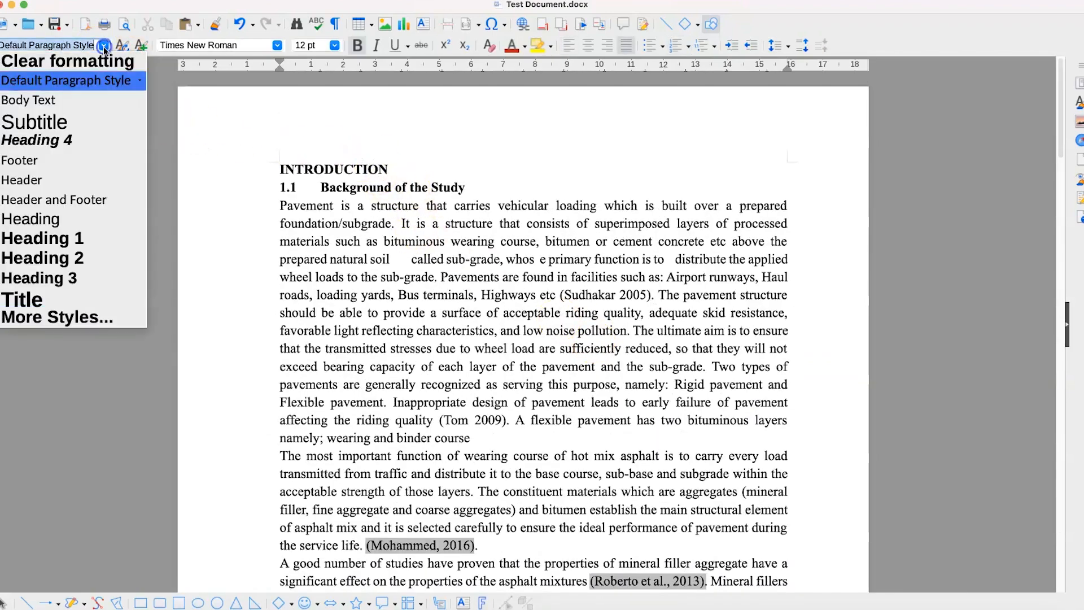
{"action": "left_click", "coordinate": [99, 237]}
- Apply the Heading 2 style to the "Background of the Study" line
{"action": "left_click", "coordinate": [312, 211]}
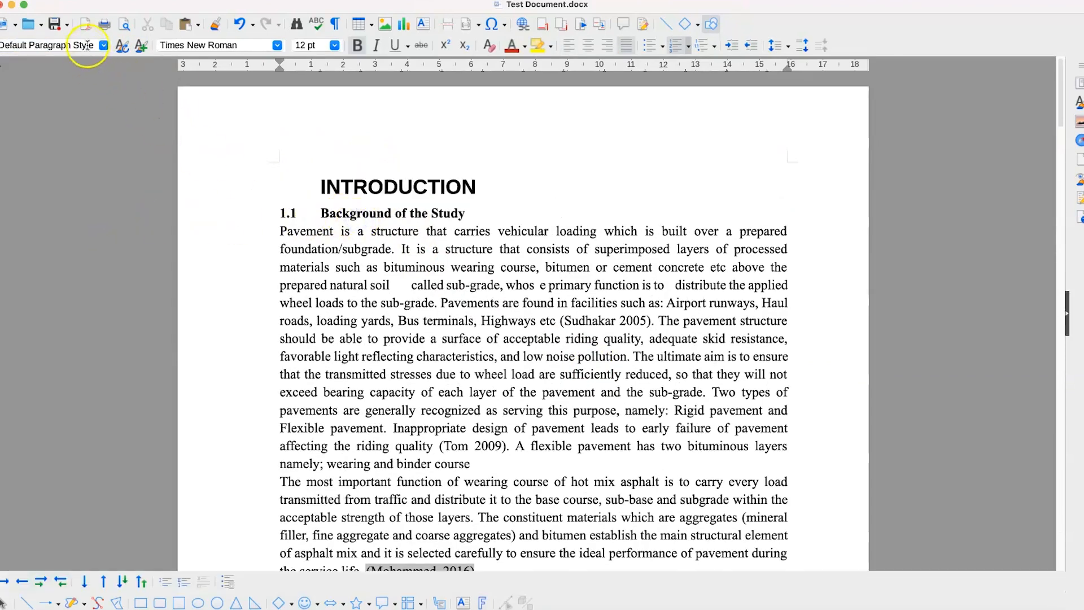
{"action": "left_click", "coordinate": [100, 50]}
{"action": "left_click", "coordinate": [110, 249]}
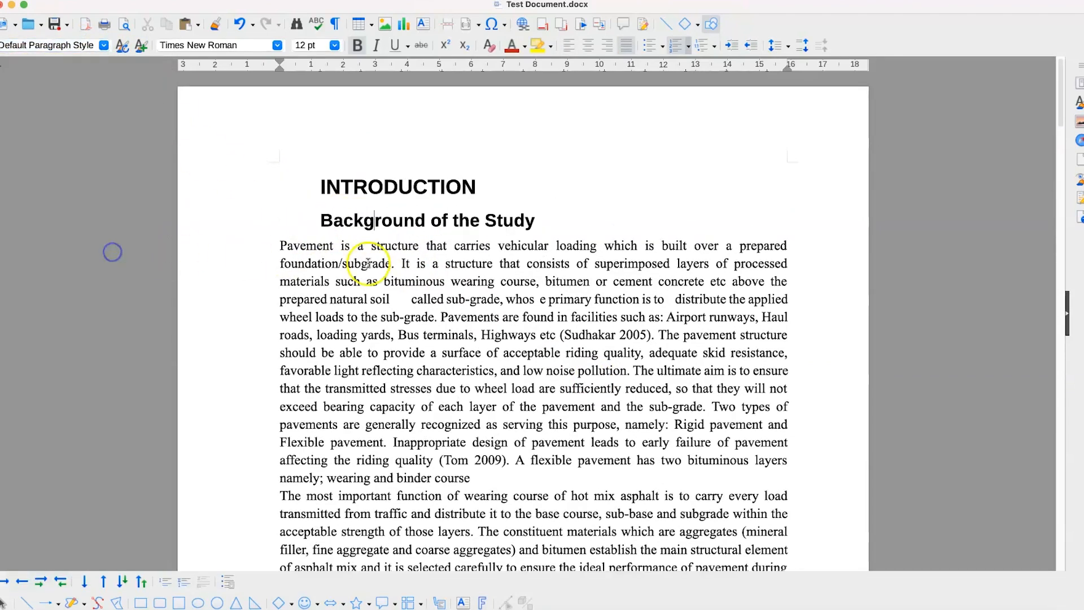
- Apply the Heading 3 style to the "1.2 Statement of the Problem" line
{"action": "scroll", "coordinate": [433, 373], "scroll_direction": "down", "scroll_amount": 3}
{"action": "scroll", "coordinate": [438, 384], "scroll_direction": "down", "scroll_amount": 15}
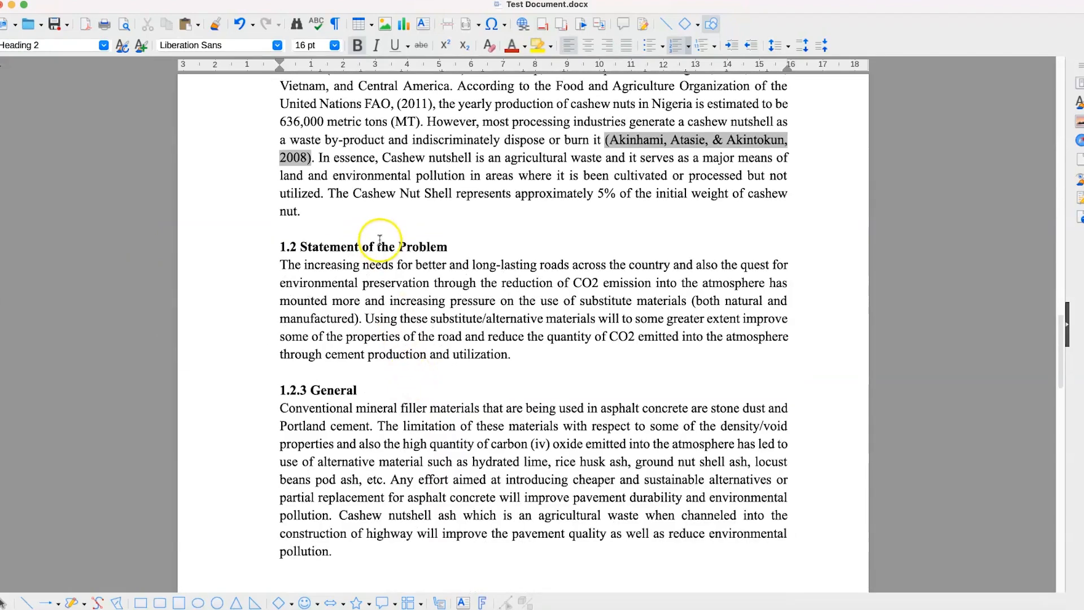
{"action": "left_click", "coordinate": [377, 240]}
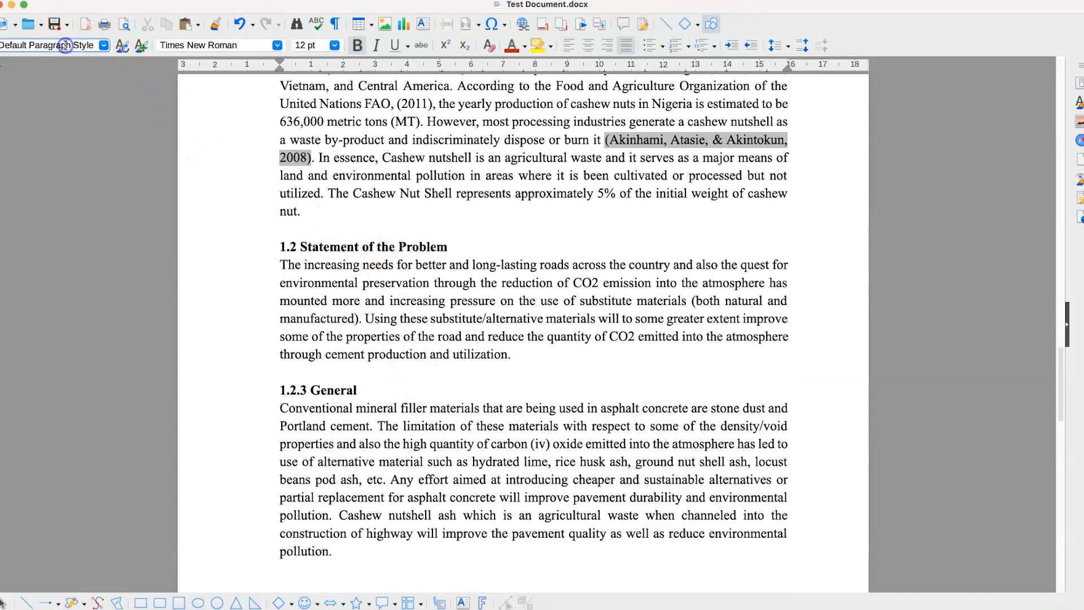
{"action": "left_click", "coordinate": [104, 45]}
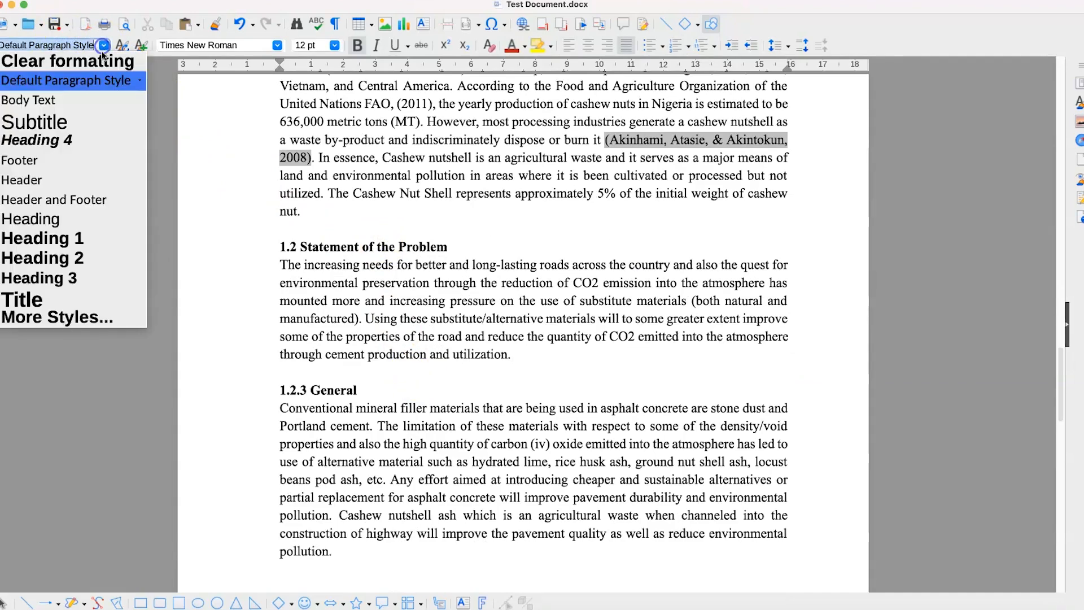
{"action": "left_click", "coordinate": [96, 276]}
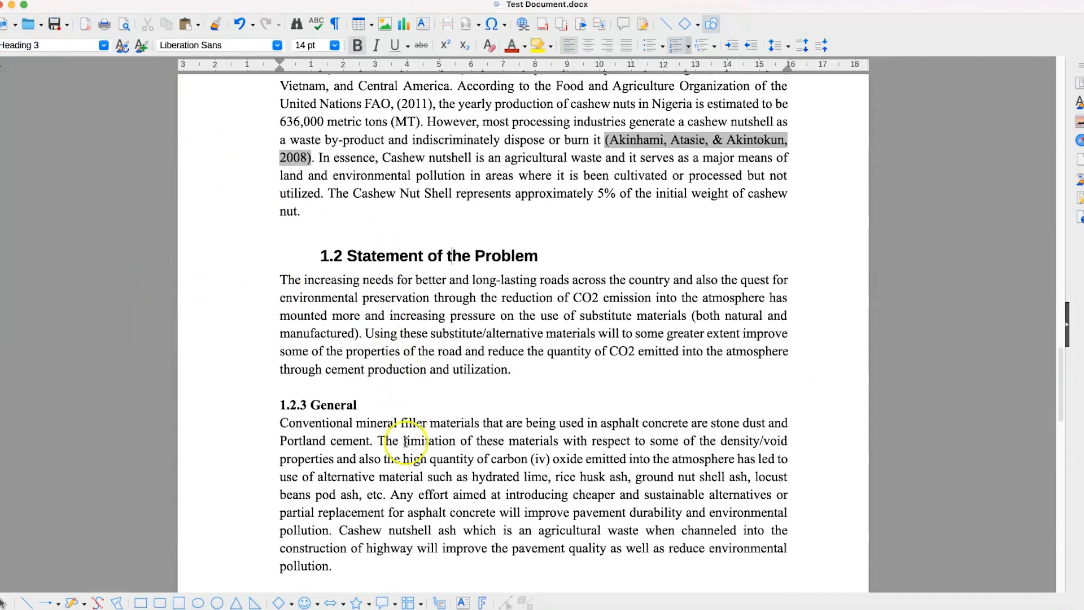
- Apply the Heading 1 style to the "1.2.3 General" line and return to the INTRODUCTION page
{"action": "left_click", "coordinate": [266, 293]}
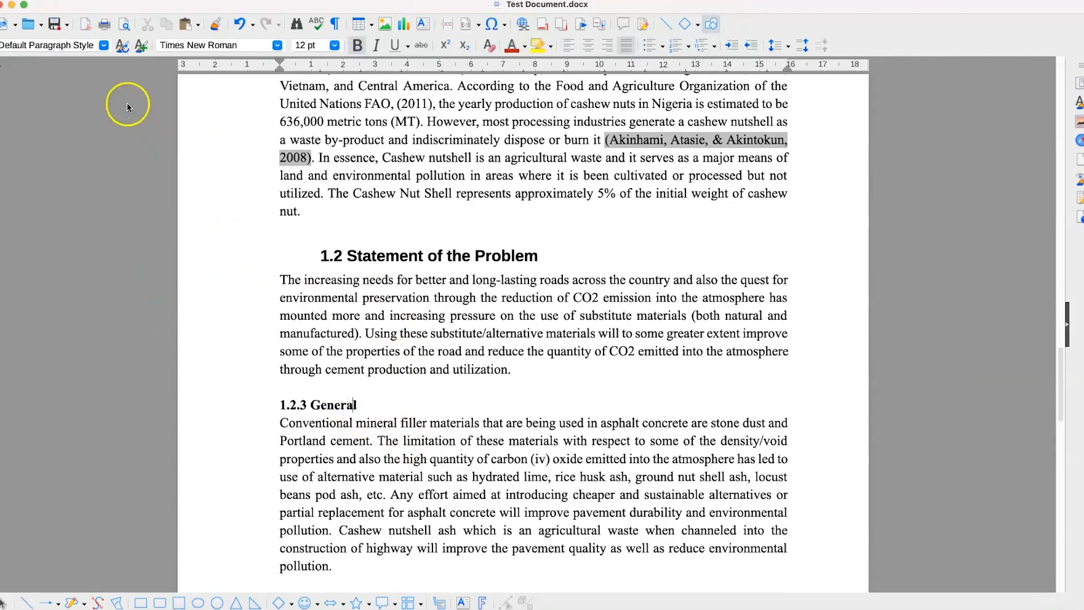
{"action": "left_click", "coordinate": [104, 45]}
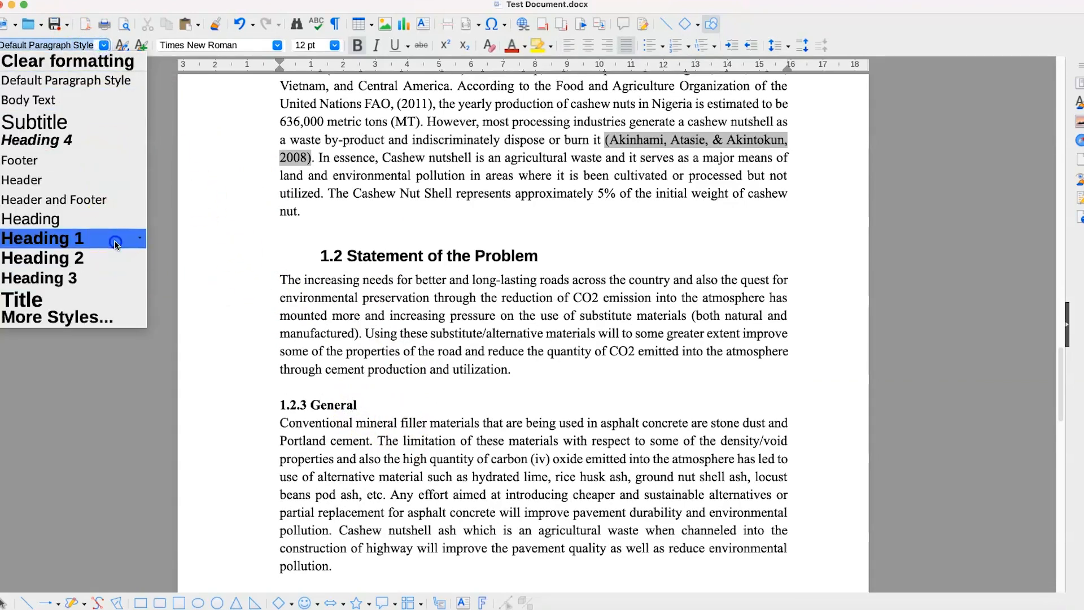
{"action": "left_click", "coordinate": [114, 240]}
{"action": "scroll", "coordinate": [515, 331], "scroll_direction": "up", "scroll_amount": 10}
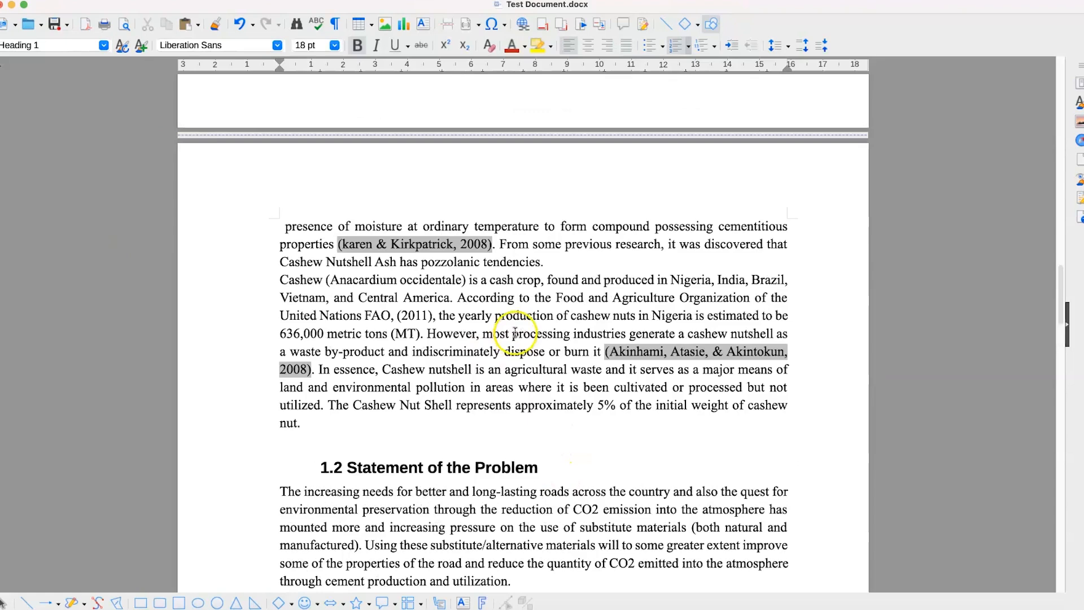
{"action": "scroll", "coordinate": [516, 331], "scroll_direction": "up", "scroll_amount": 10}
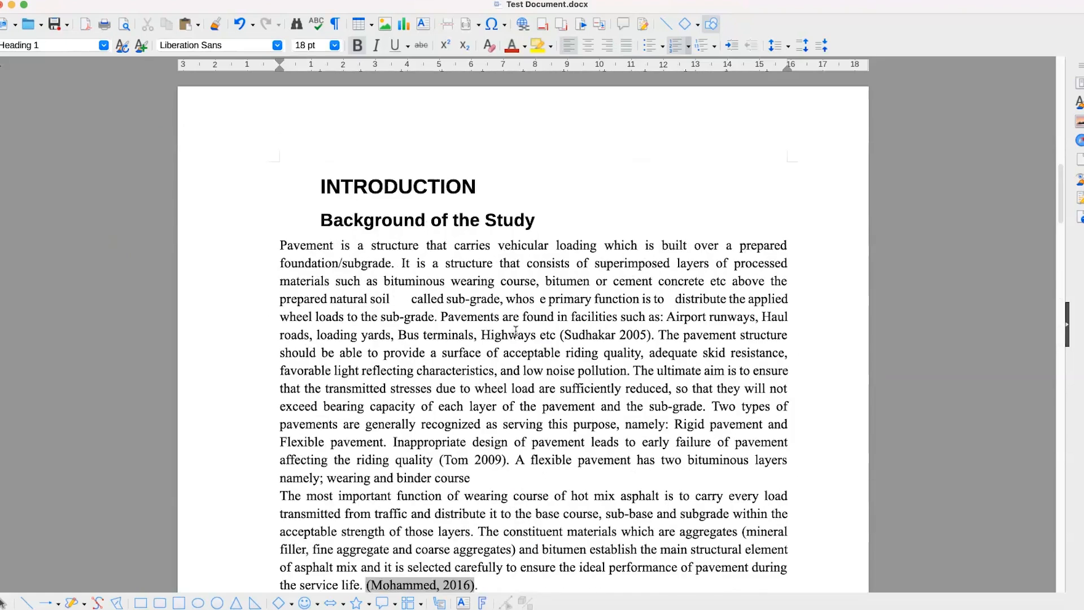